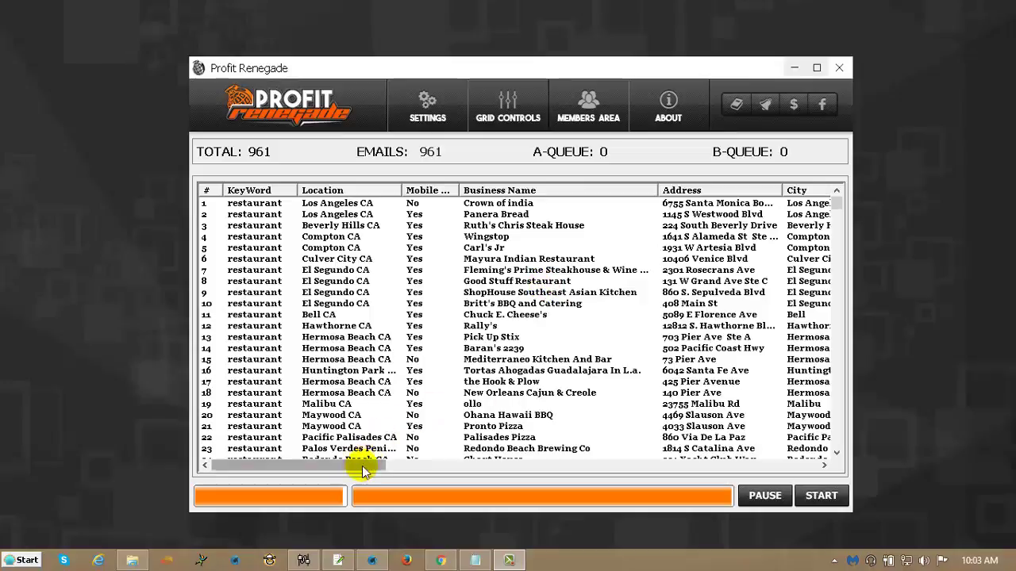
Step: Remove the rows with blank entries in the Email column of the results grid
{"action": "left_click_drag", "start_coordinate": [305, 466], "coordinate": [458, 468]}
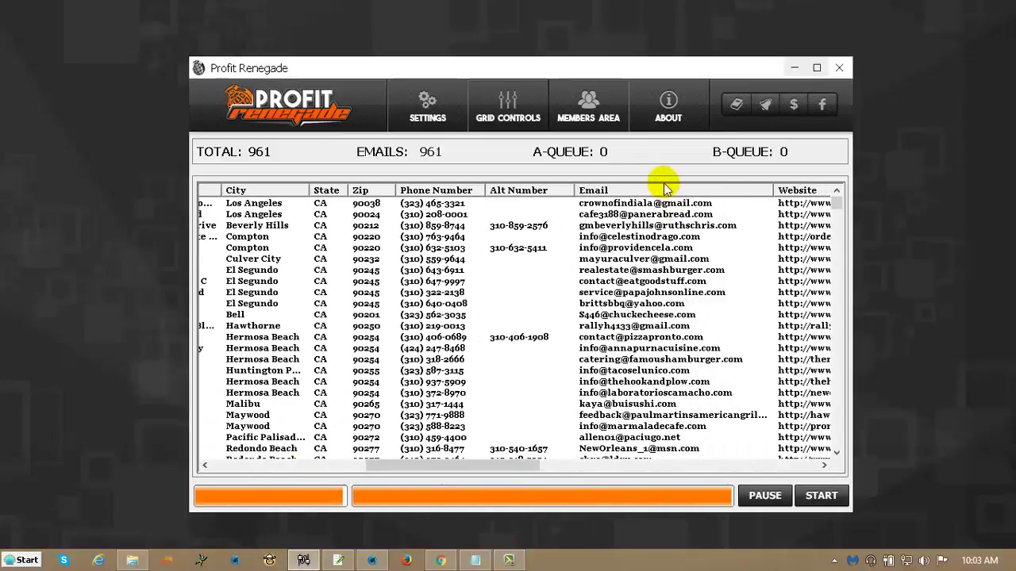
{"action": "right_click", "coordinate": [665, 191]}
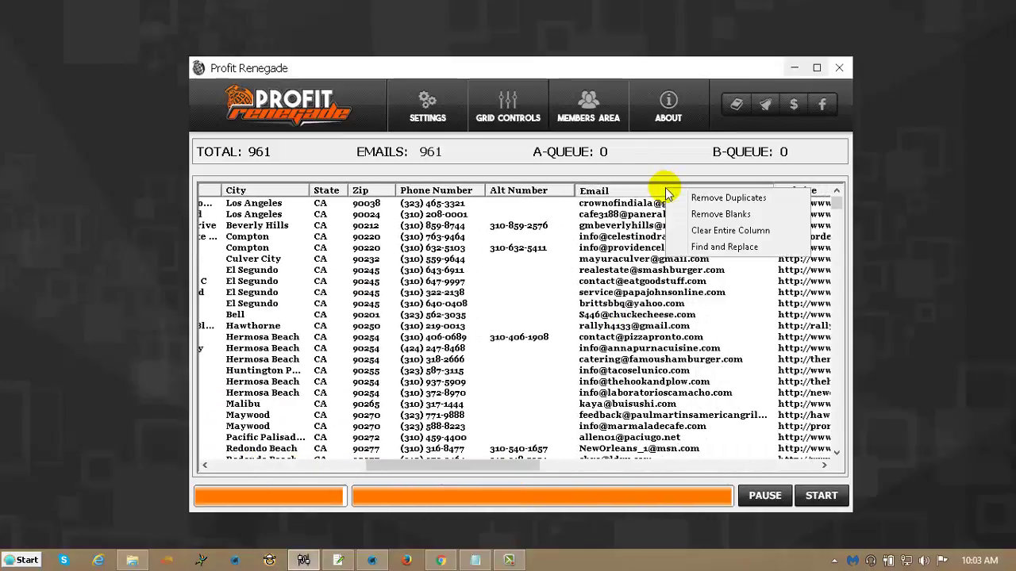
{"action": "left_click", "coordinate": [745, 214]}
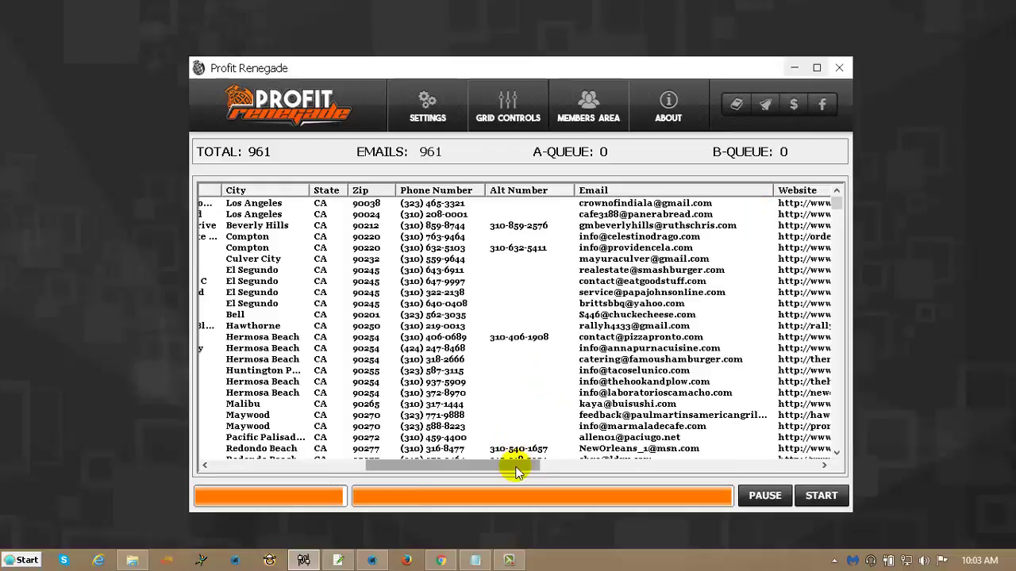
{"action": "left_click_drag", "start_coordinate": [517, 468], "coordinate": [342, 468]}
Step: Add a new campaign named NewVid4 in the email settings
{"action": "left_click", "coordinate": [432, 126]}
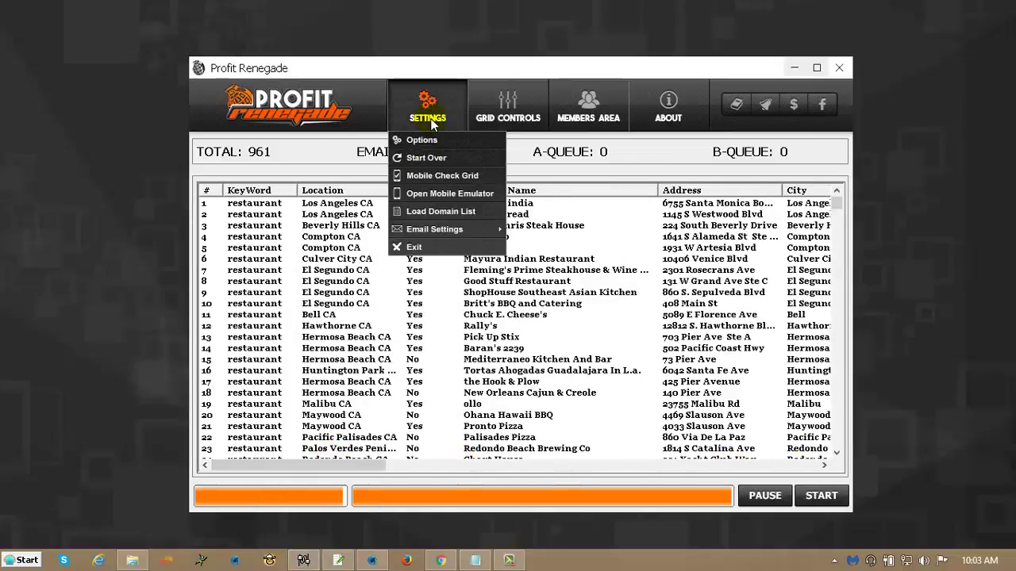
{"action": "mouse_move", "coordinate": [423, 230]}
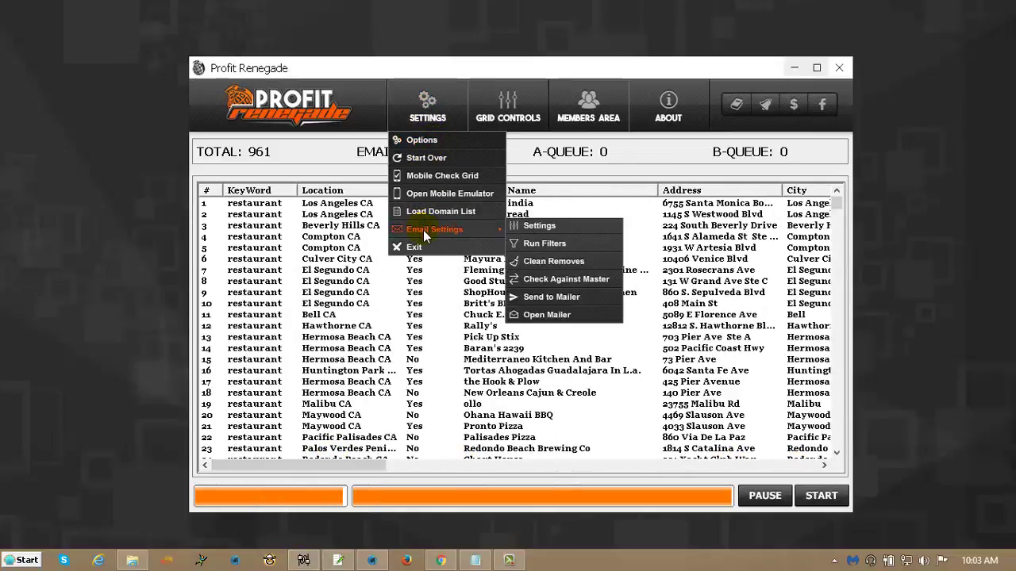
{"action": "left_click", "coordinate": [534, 227]}
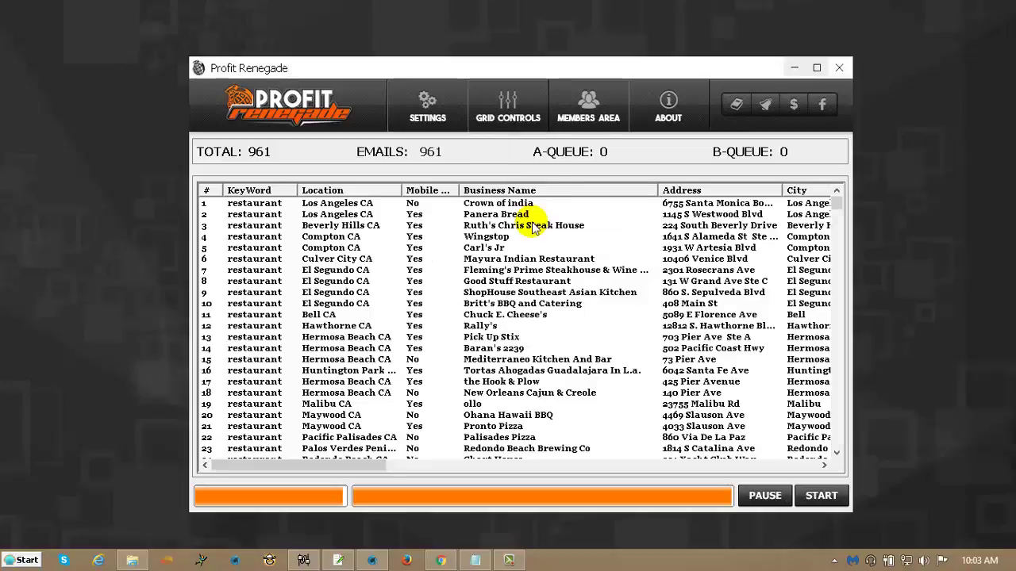
{"action": "left_click", "coordinate": [435, 371]}
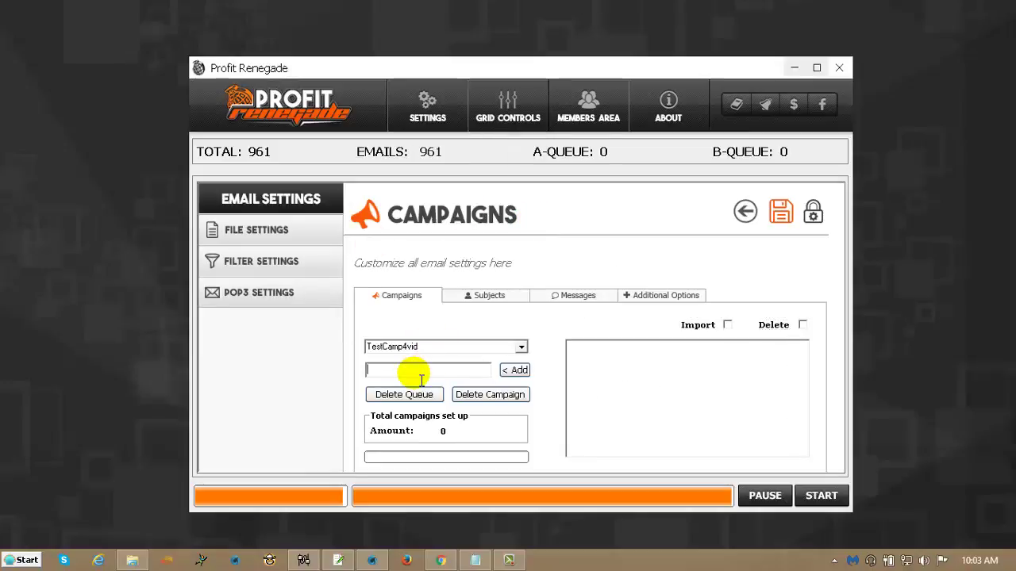
{"action": "type", "text": "NewVid44"}
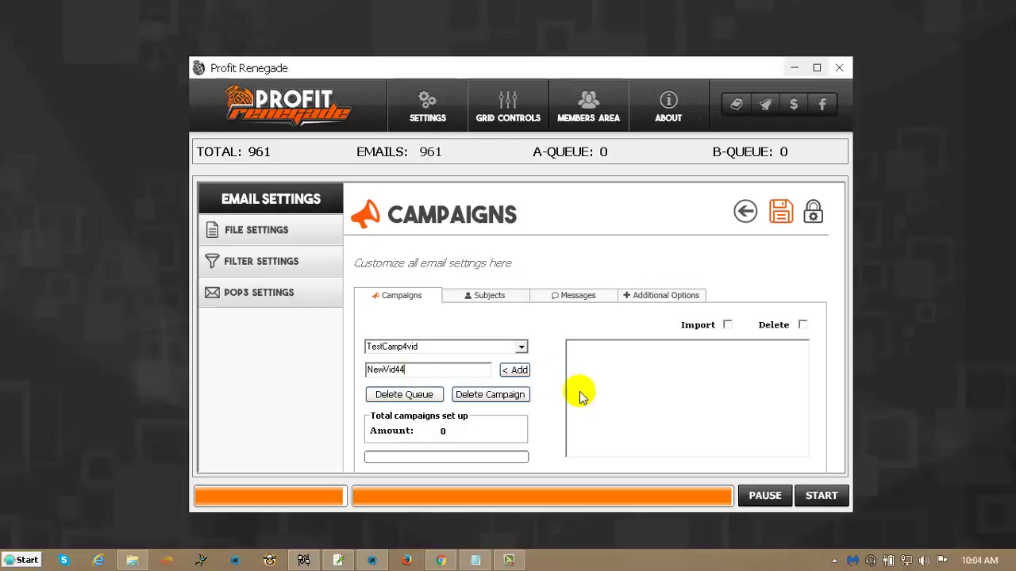
{"action": "left_click", "coordinate": [506, 371]}
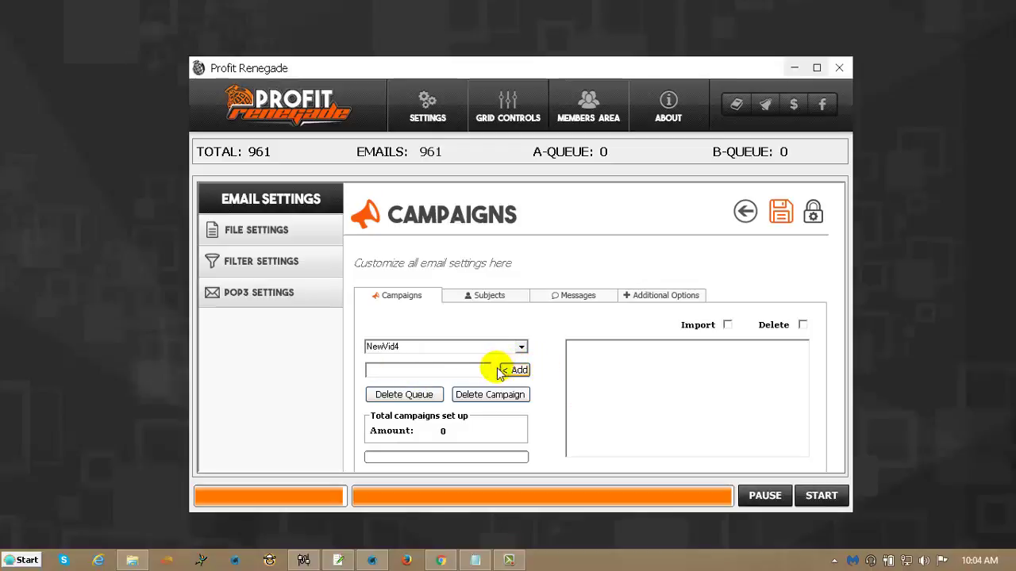
Step: Review the subject and message files assigned to the campaign, and return to the results grid
{"action": "left_click", "coordinate": [489, 296]}
{"action": "left_click_drag", "start_coordinate": [691, 349], "coordinate": [444, 358]}
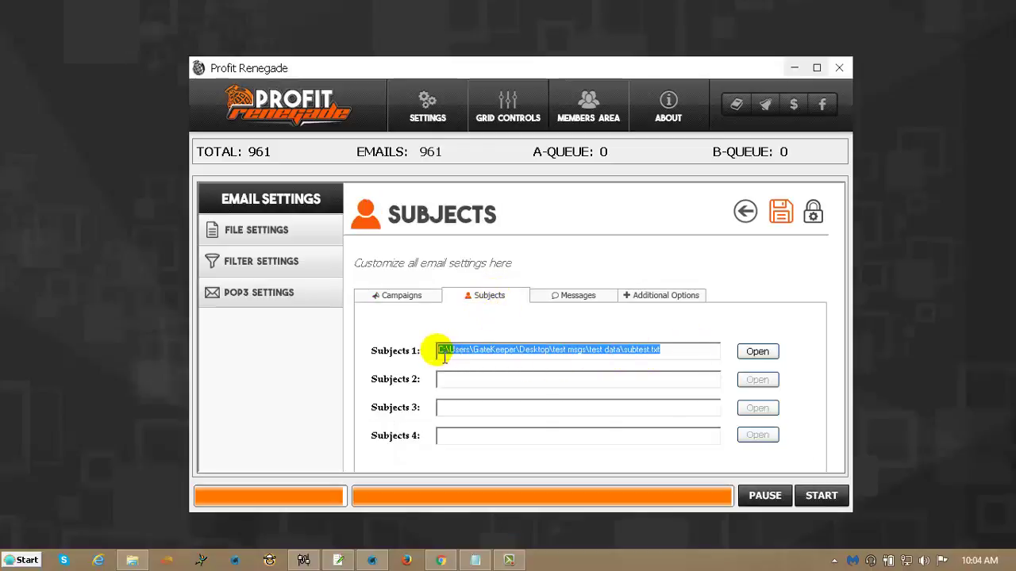
{"action": "left_click", "coordinate": [568, 294]}
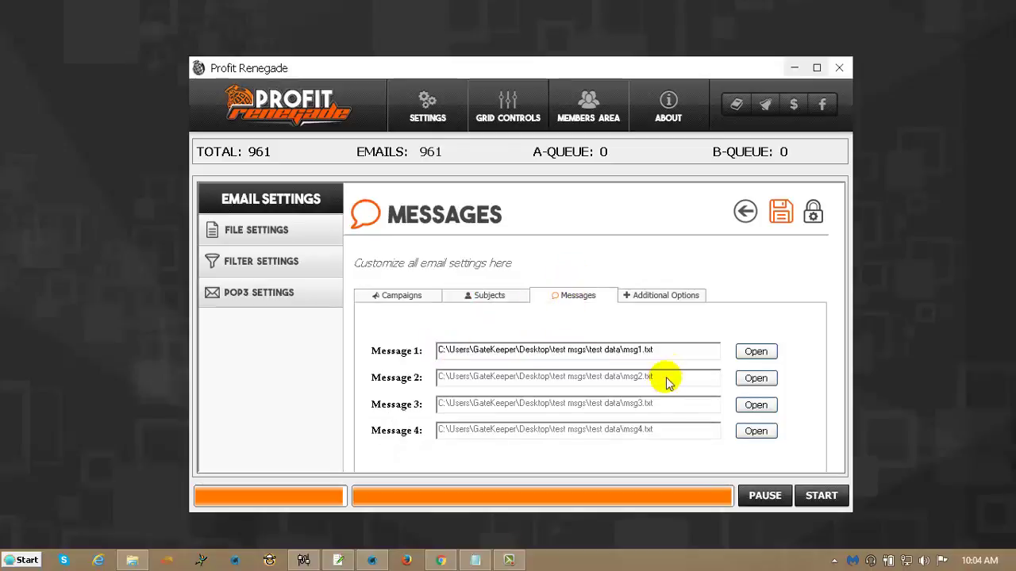
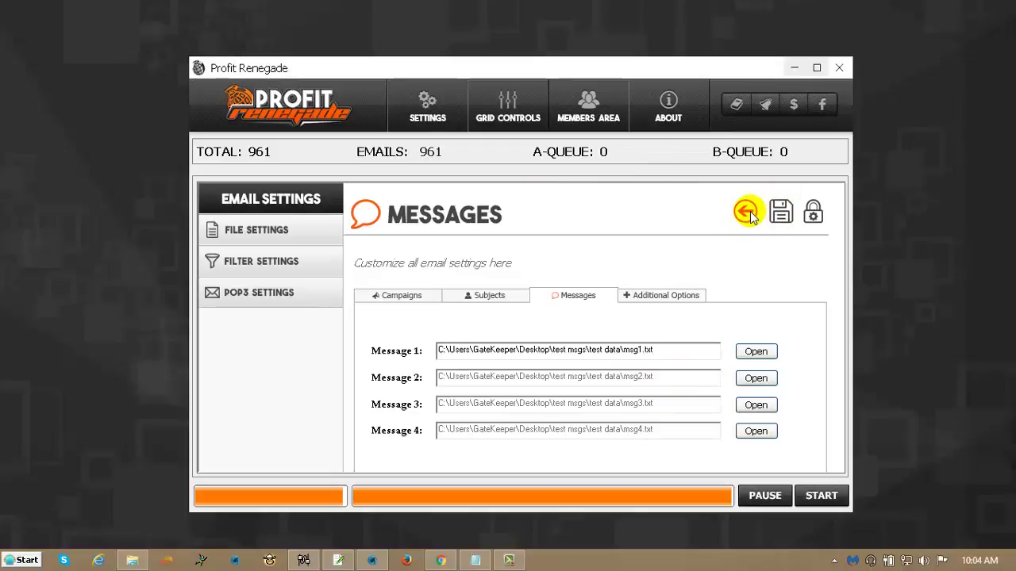
{"action": "left_click", "coordinate": [743, 213]}
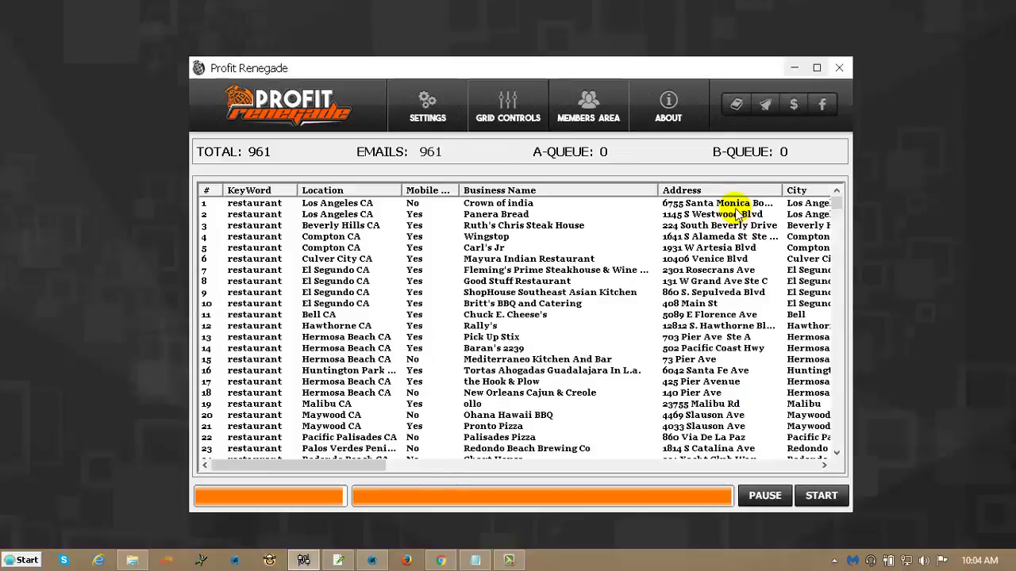
Step: Send the email addresses in the grid to the mailer
{"action": "left_click", "coordinate": [427, 108]}
{"action": "mouse_move", "coordinate": [450, 231]}
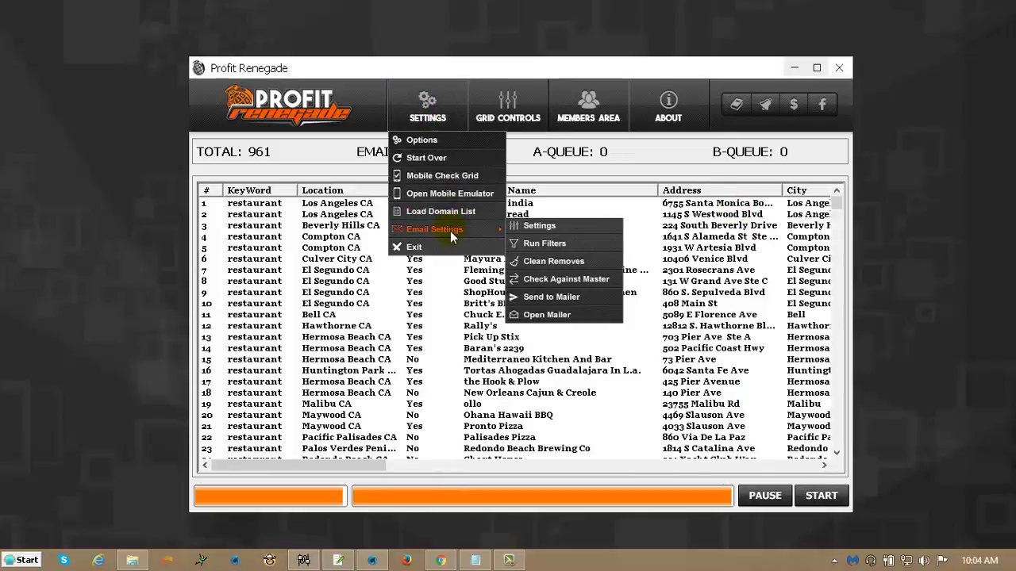
{"action": "left_click", "coordinate": [532, 300]}
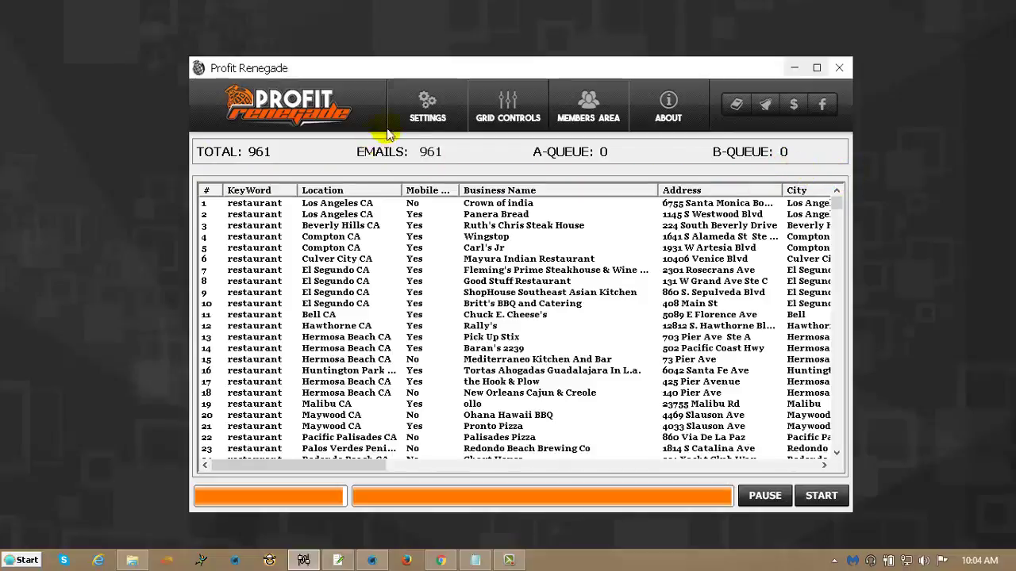
Step: Open the mailer plugin from the email settings
{"action": "left_click", "coordinate": [422, 117]}
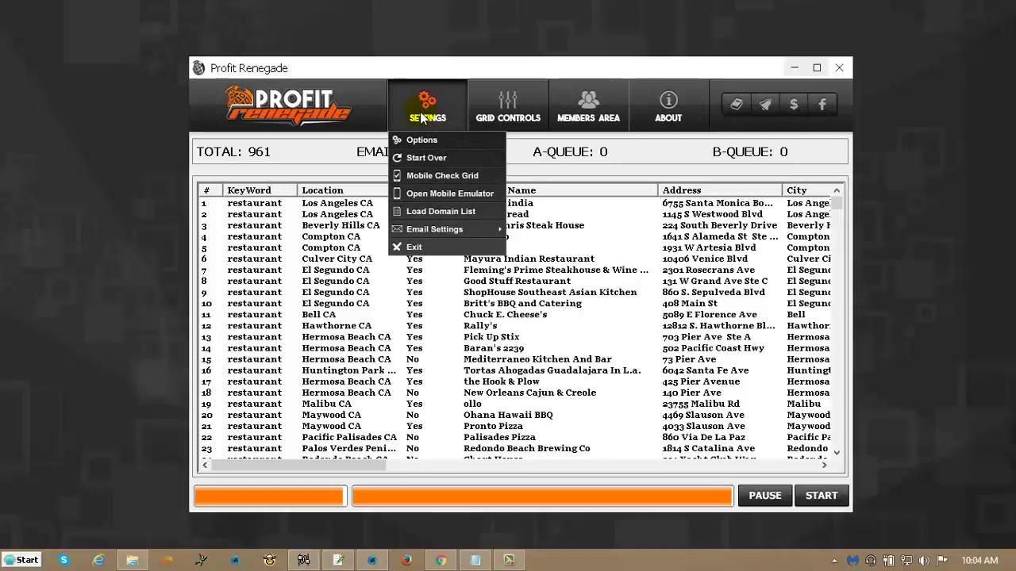
{"action": "mouse_move", "coordinate": [443, 230]}
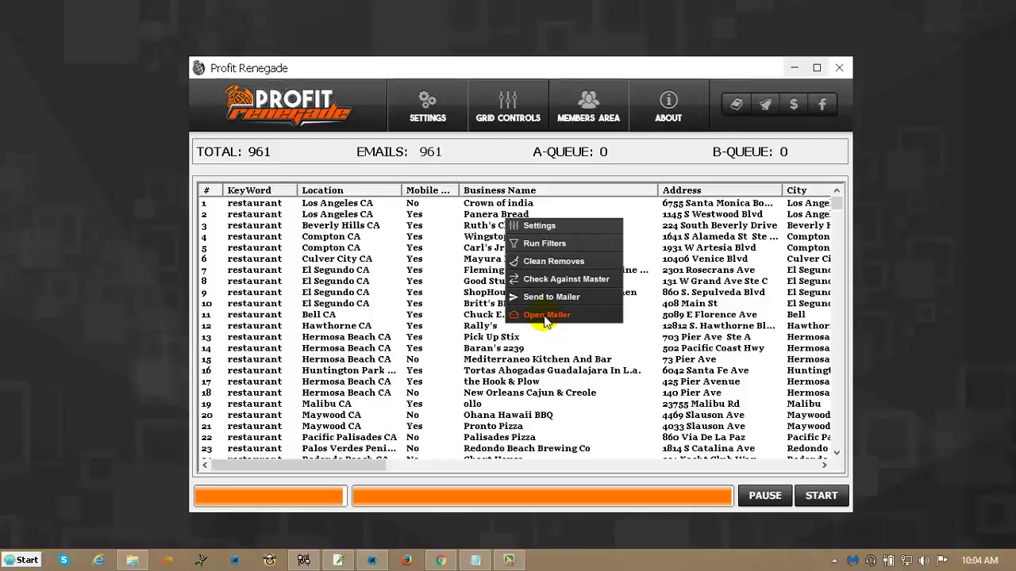
{"action": "left_click", "coordinate": [546, 316]}
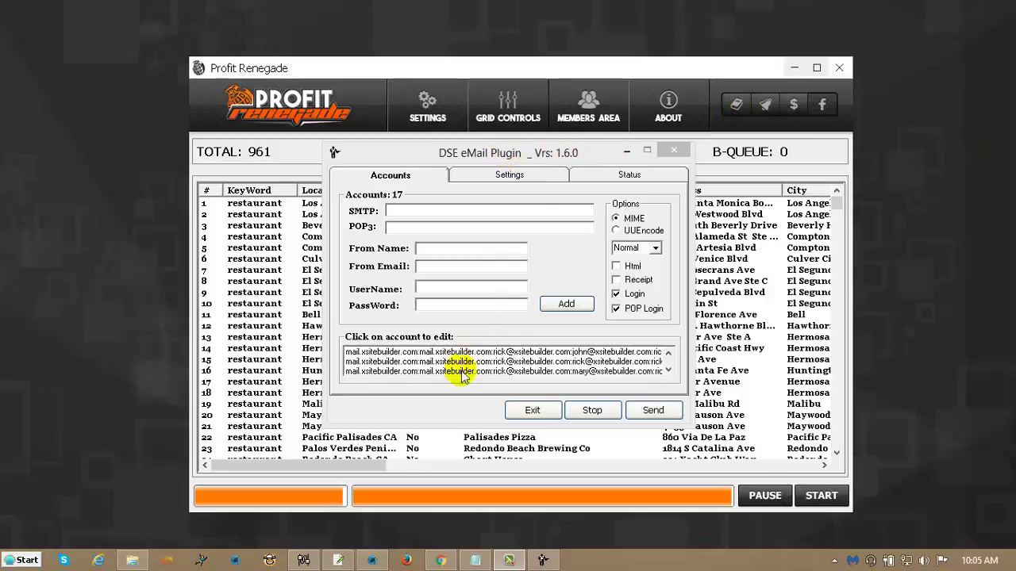
Step: Load a mail account from the end of the list to inspect its SMTP and POP3 servers, and add it back unchanged
{"action": "left_click", "coordinate": [668, 369]}
{"action": "left_click", "coordinate": [668, 369]}
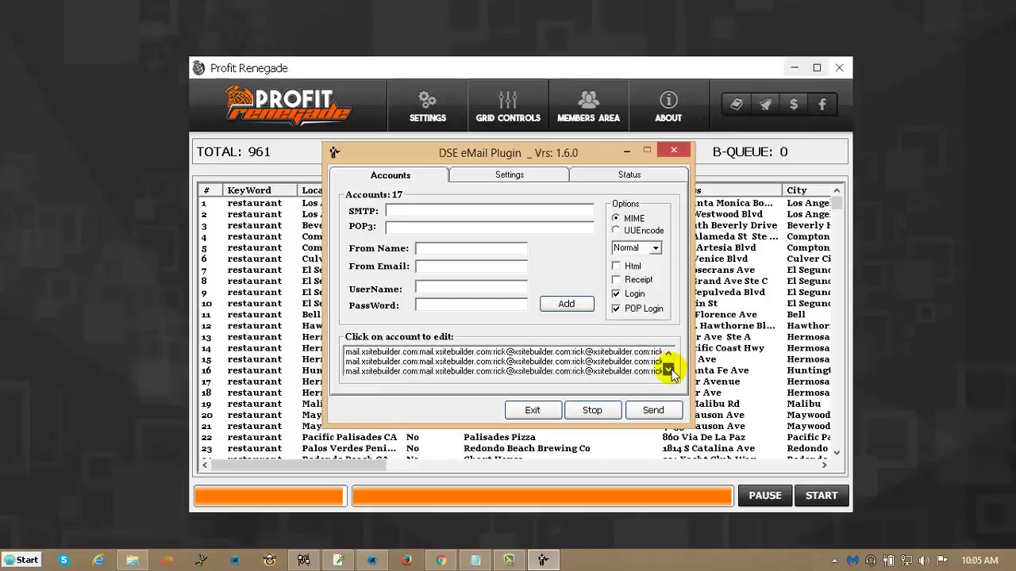
{"action": "left_click", "coordinate": [647, 370]}
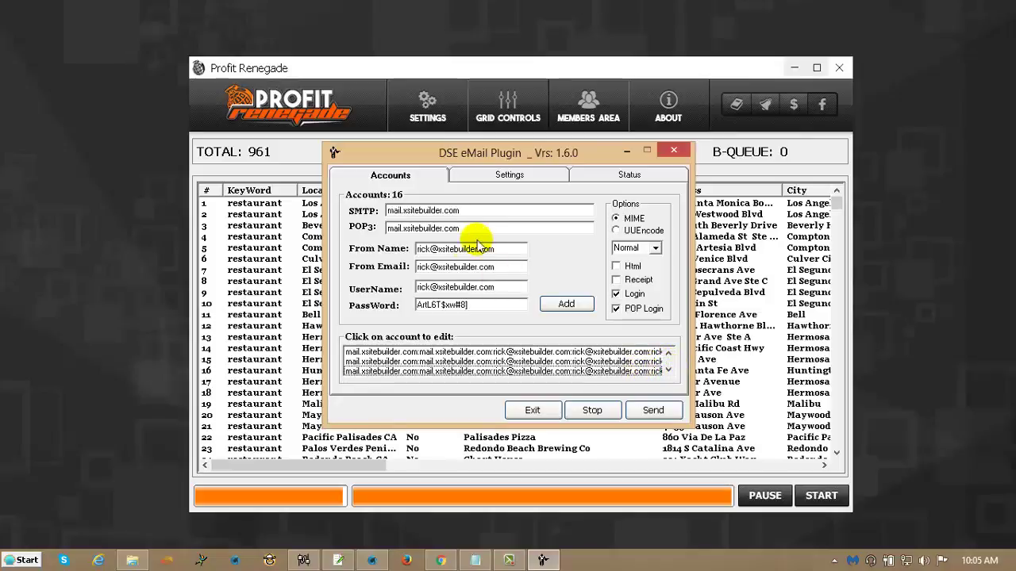
{"action": "left_click_drag", "start_coordinate": [486, 211], "coordinate": [369, 209]}
{"action": "left_click_drag", "start_coordinate": [470, 229], "coordinate": [369, 234]}
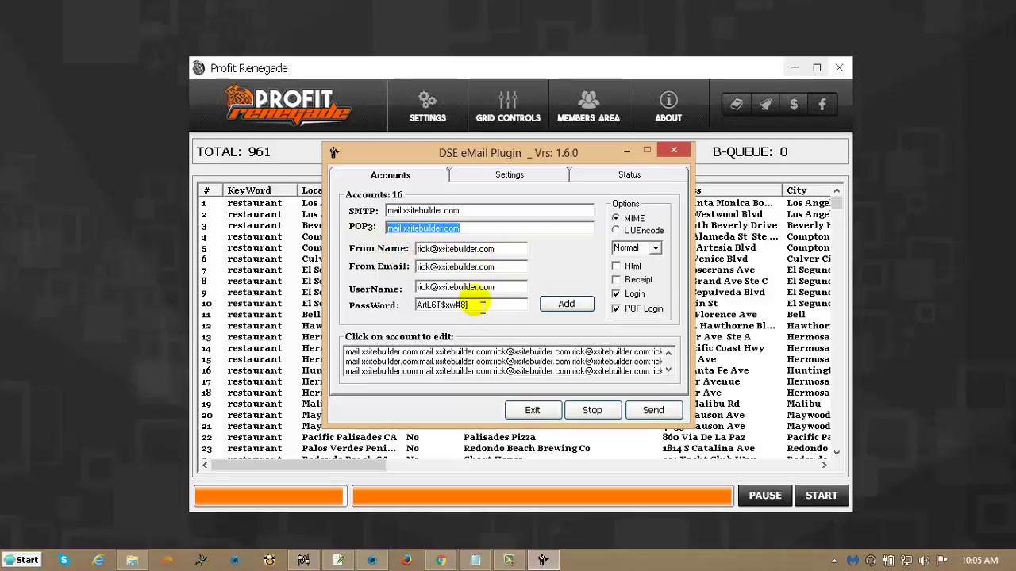
{"action": "left_click", "coordinate": [555, 305]}
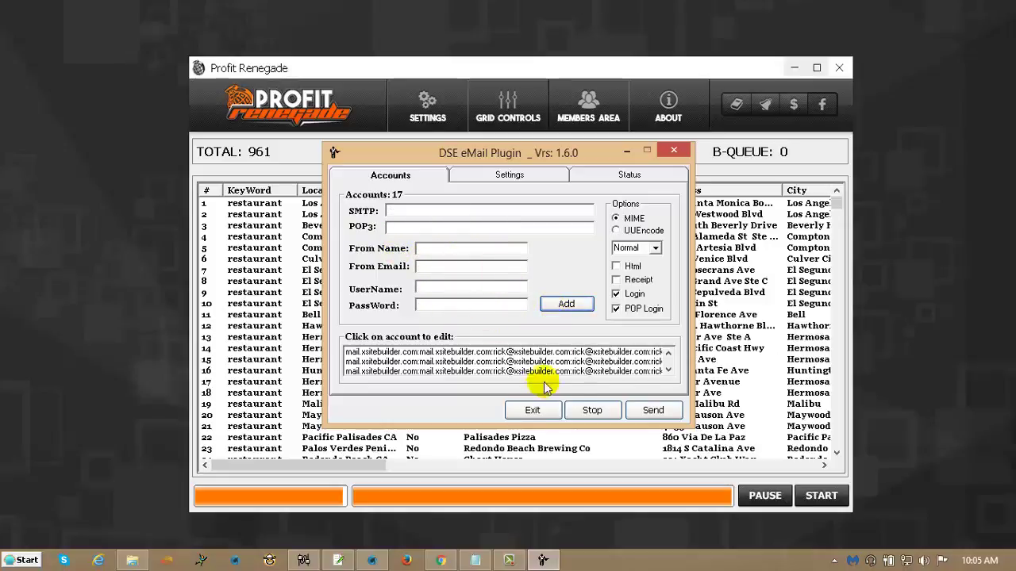
{"action": "left_click", "coordinate": [667, 370]}
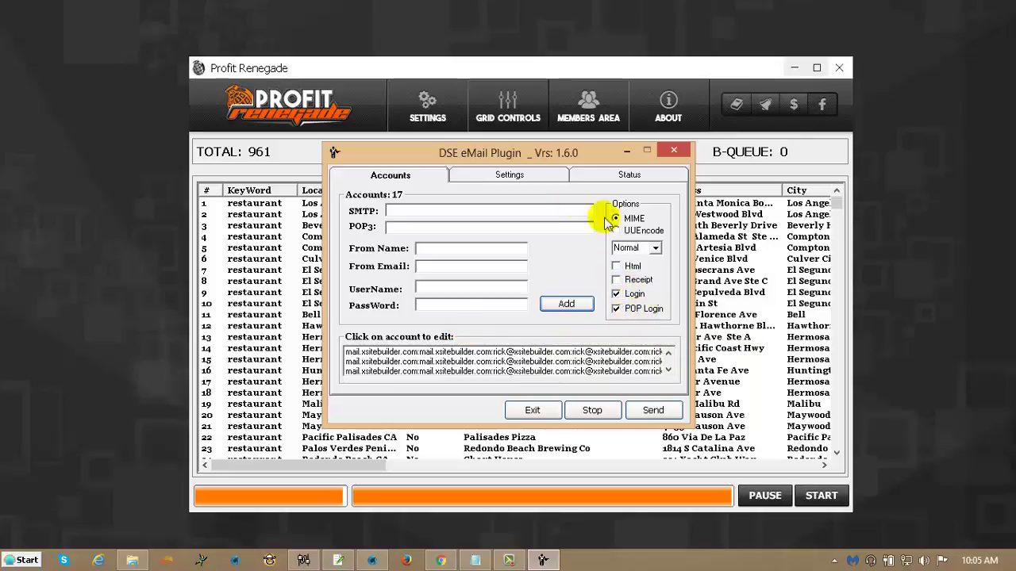
Step: Examine the mailer's port and send-per-account settings, and return to the accounts list
{"action": "left_click", "coordinate": [511, 176]}
{"action": "double_click", "coordinate": [580, 222]}
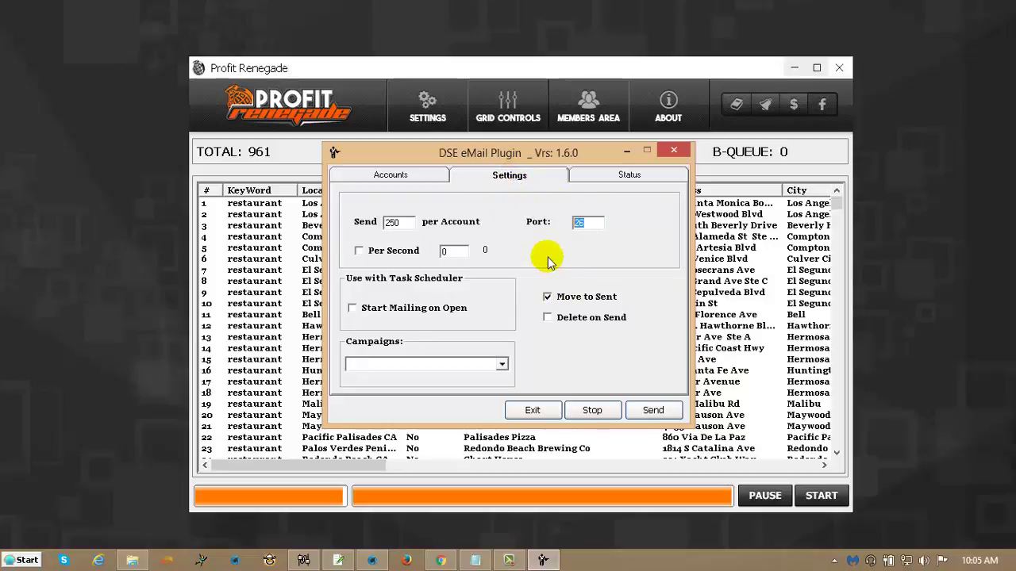
{"action": "double_click", "coordinate": [416, 229]}
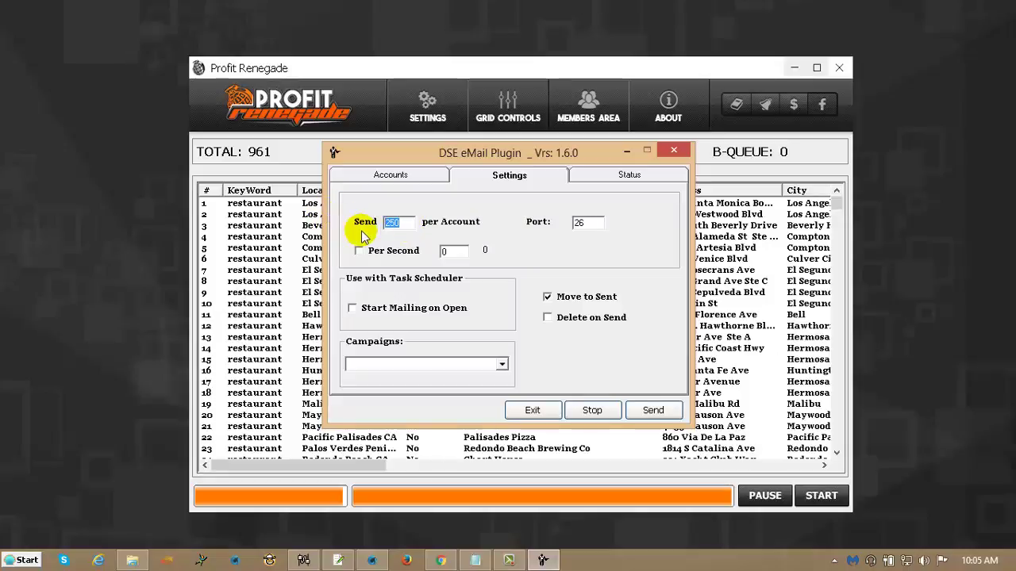
{"action": "left_click_drag", "start_coordinate": [406, 160], "coordinate": [400, 172]}
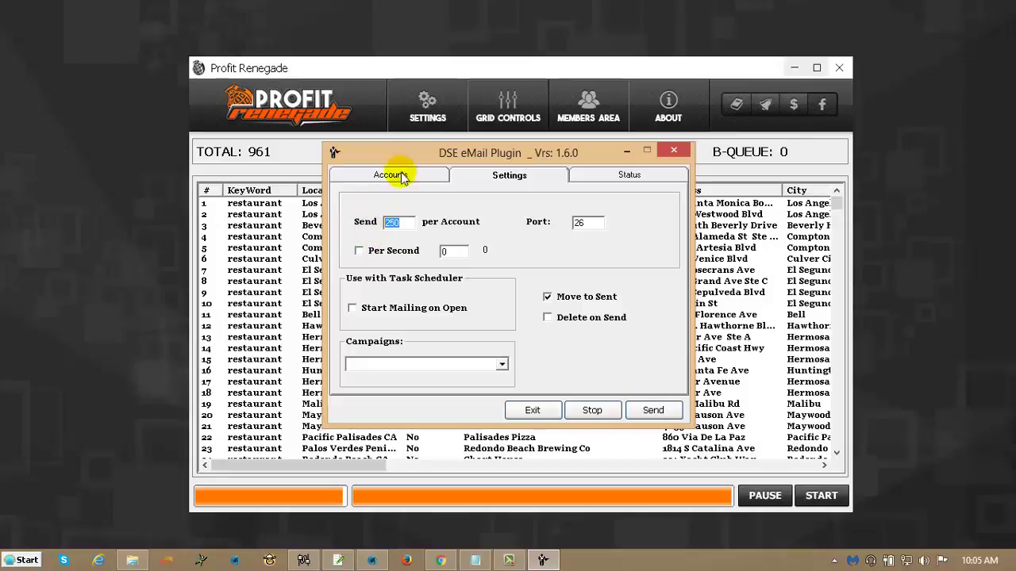
{"action": "left_click", "coordinate": [387, 188]}
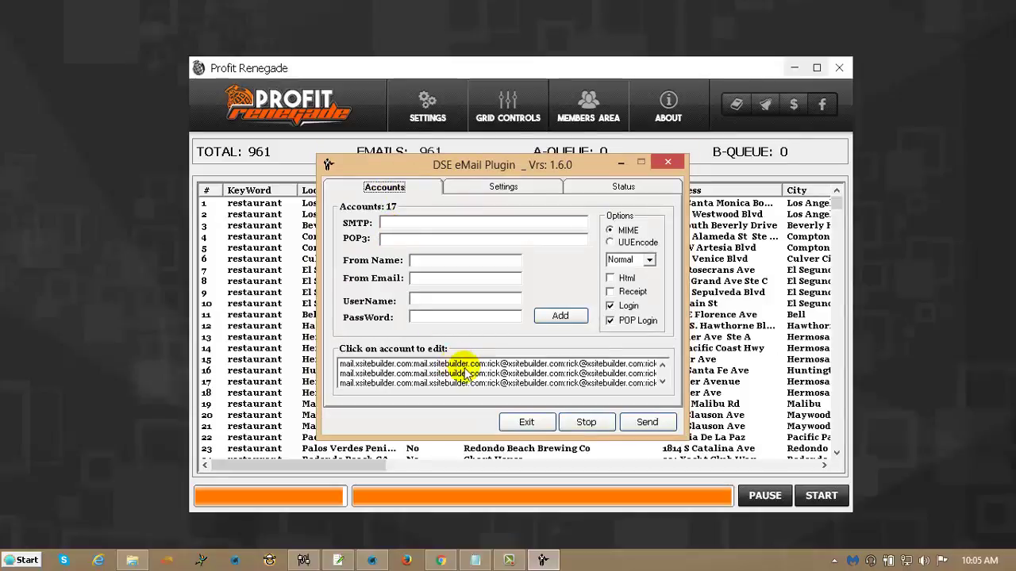
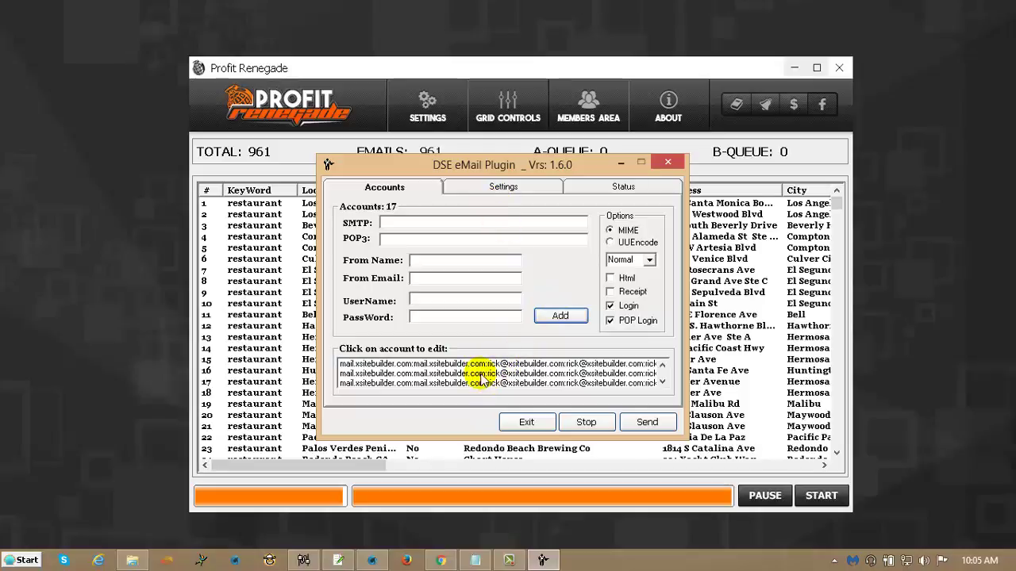
Step: Select the NewVid4 campaign with Delete on Send instead of Move to Sent, and start the mailing
{"action": "left_click", "coordinate": [510, 189]}
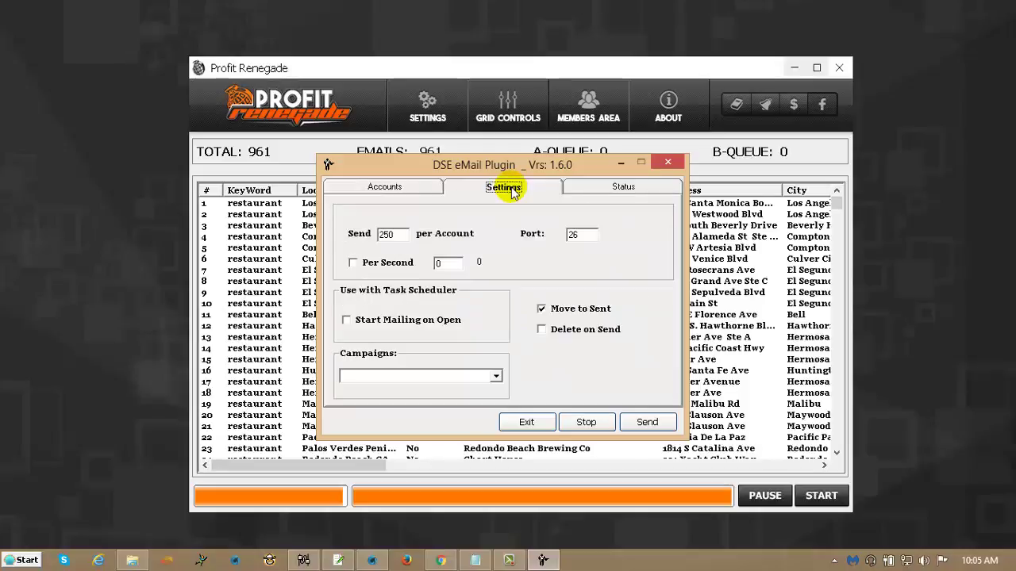
{"action": "left_click", "coordinate": [496, 377]}
{"action": "left_click", "coordinate": [416, 447]}
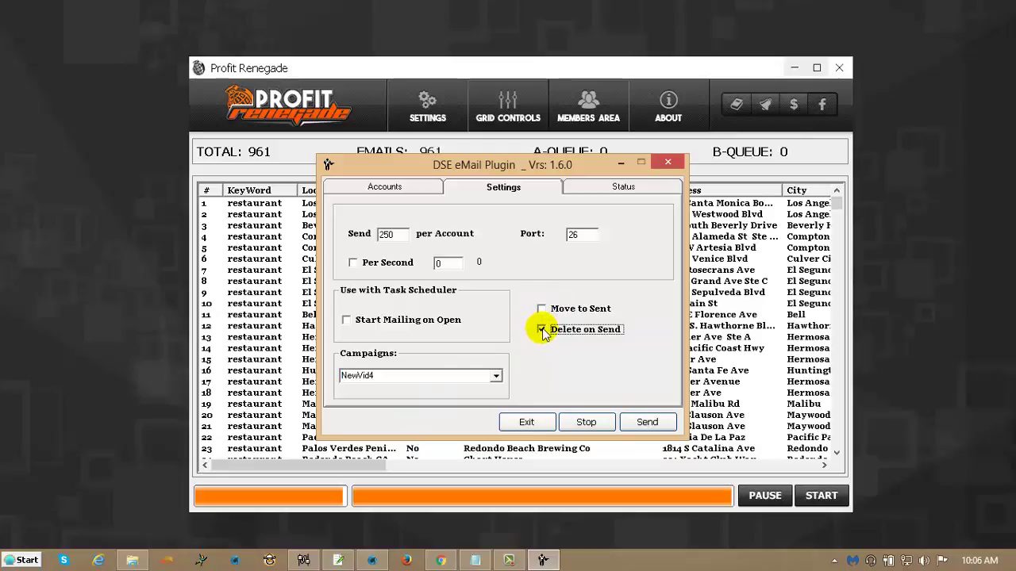
{"action": "left_click", "coordinate": [650, 422]}
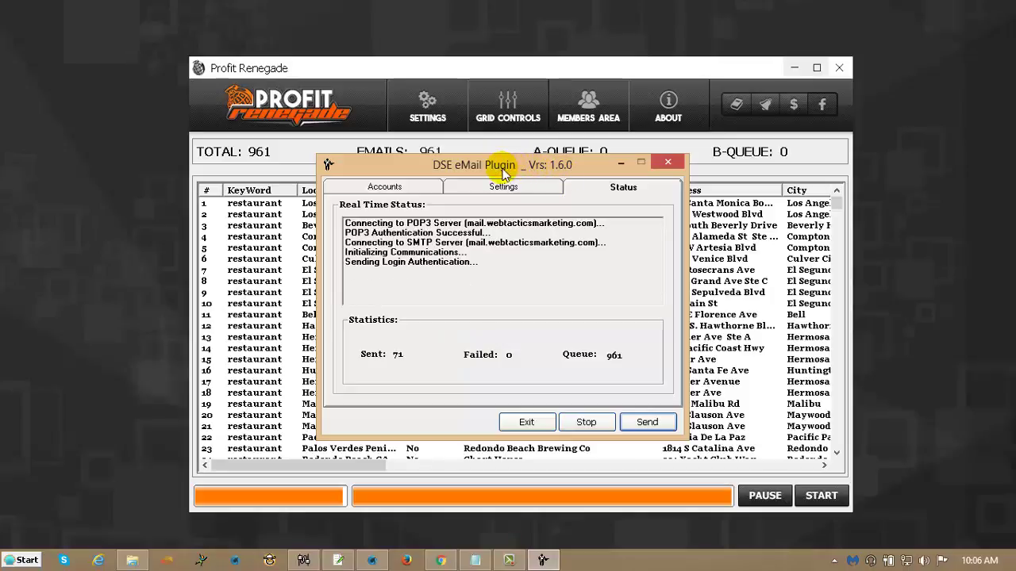
Step: Move the mailer and main program windows apart so the sending status and the grid can be used together
{"action": "left_click_drag", "start_coordinate": [784, 279], "coordinate": [830, 282]}
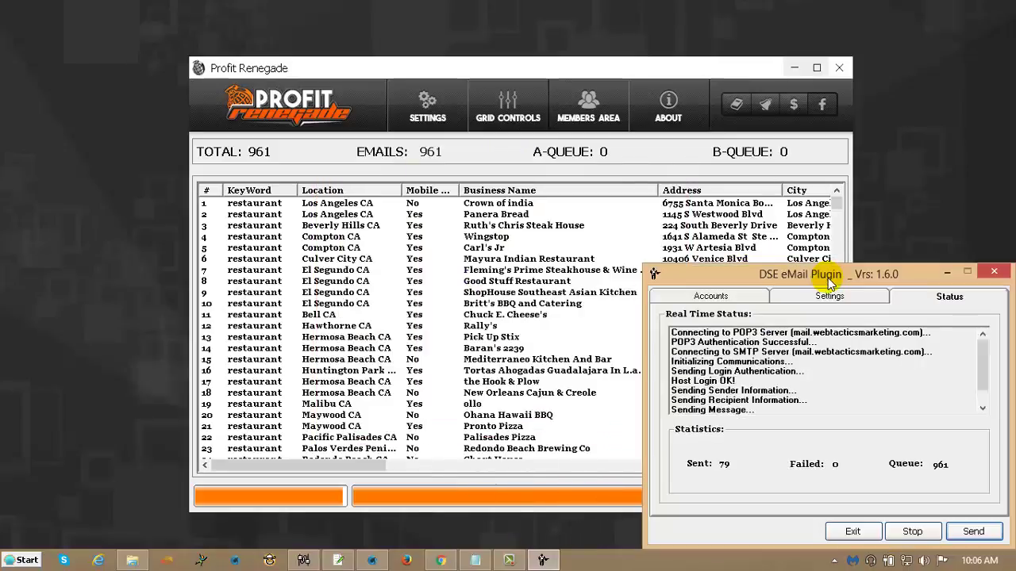
{"action": "left_click", "coordinate": [643, 71]}
{"action": "left_click_drag", "start_coordinate": [564, 72], "coordinate": [413, 37]}
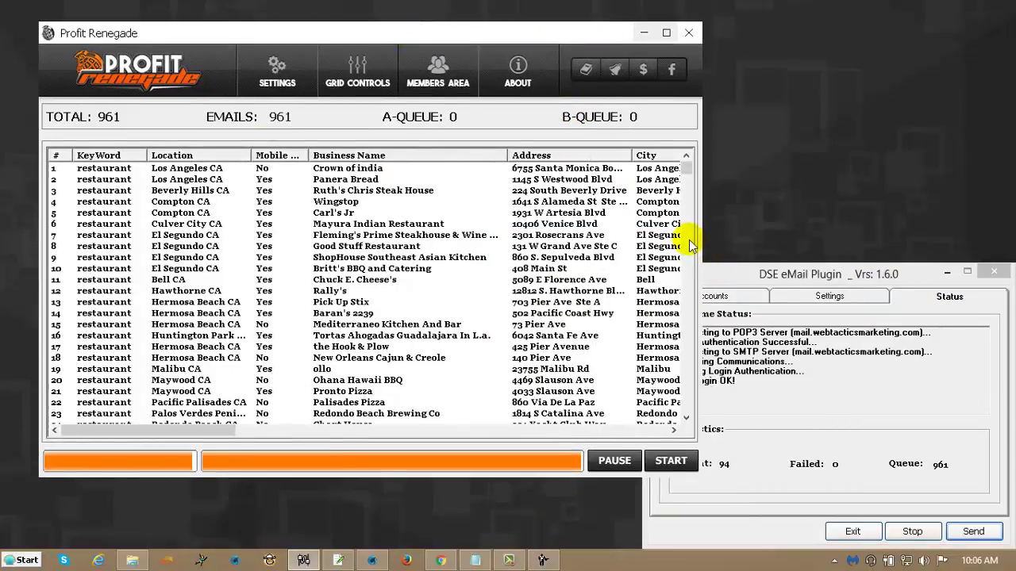
{"action": "left_click", "coordinate": [289, 76]}
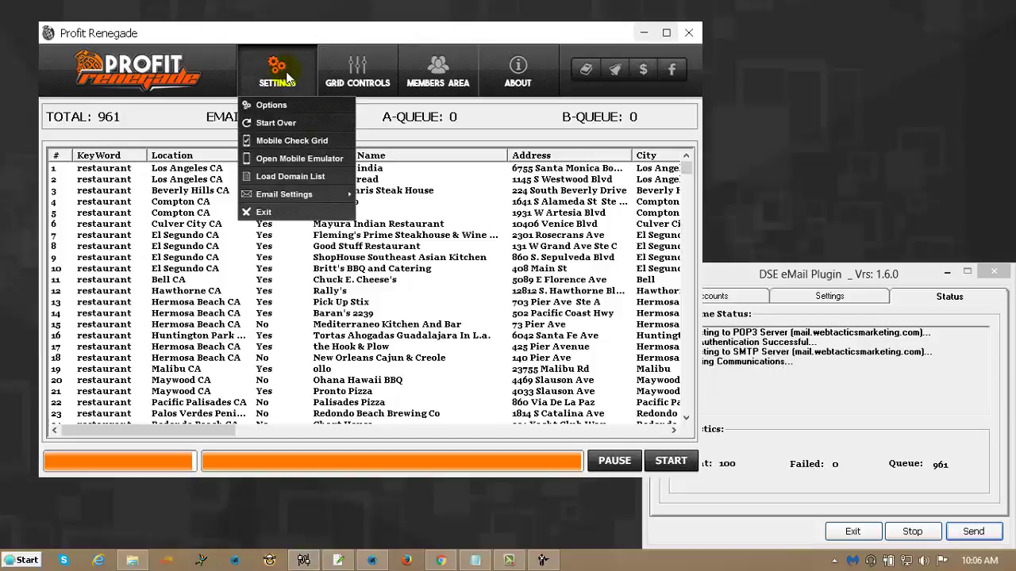
{"action": "mouse_move", "coordinate": [308, 196]}
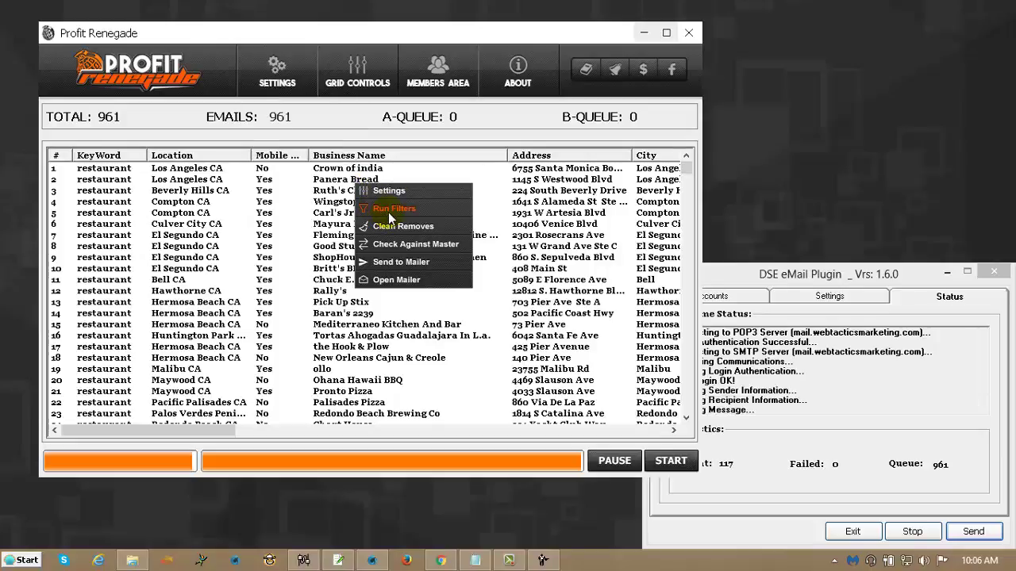
{"action": "left_click", "coordinate": [295, 73]}
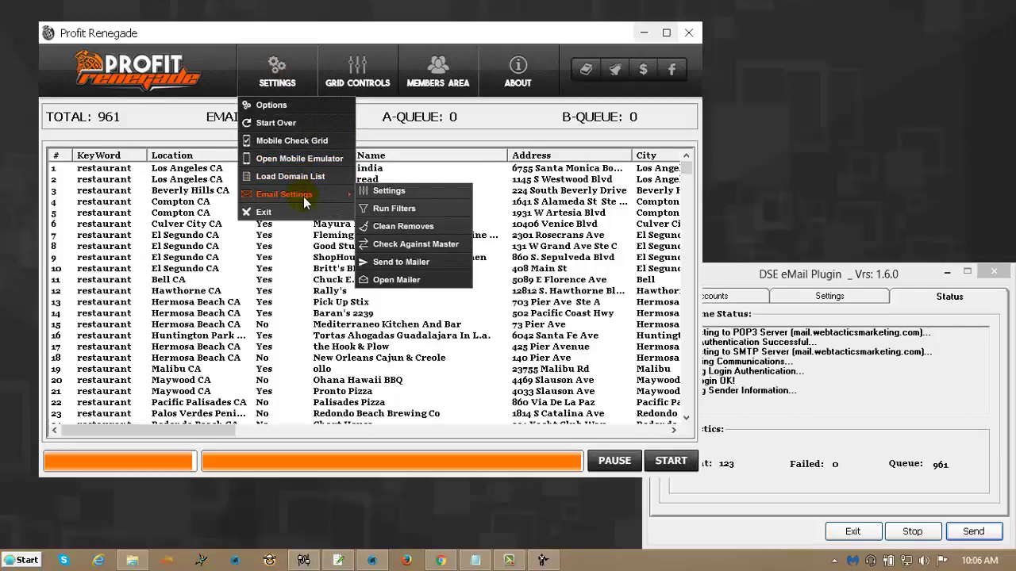
{"action": "left_click", "coordinate": [388, 192]}
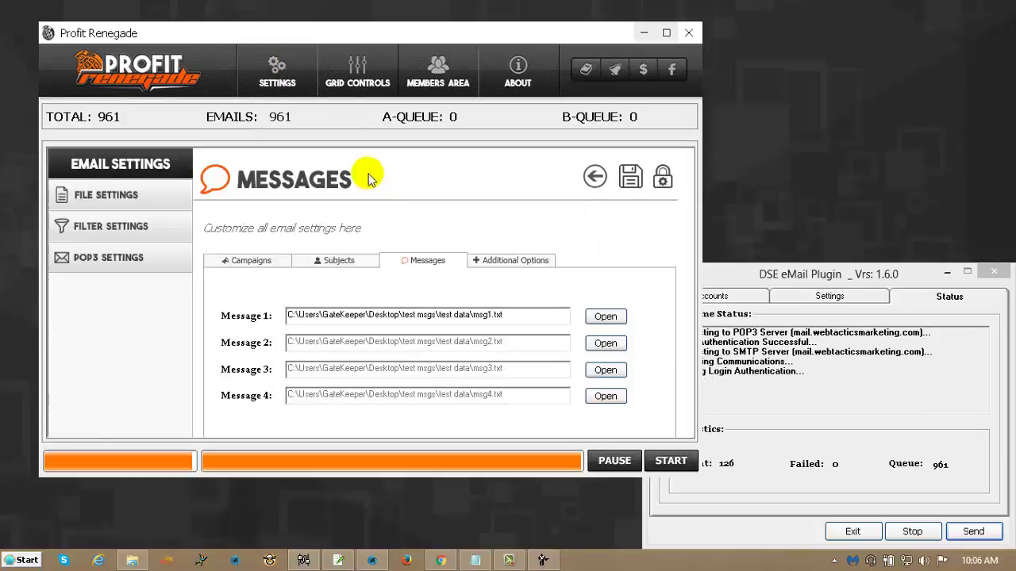
{"action": "left_click", "coordinate": [155, 236]}
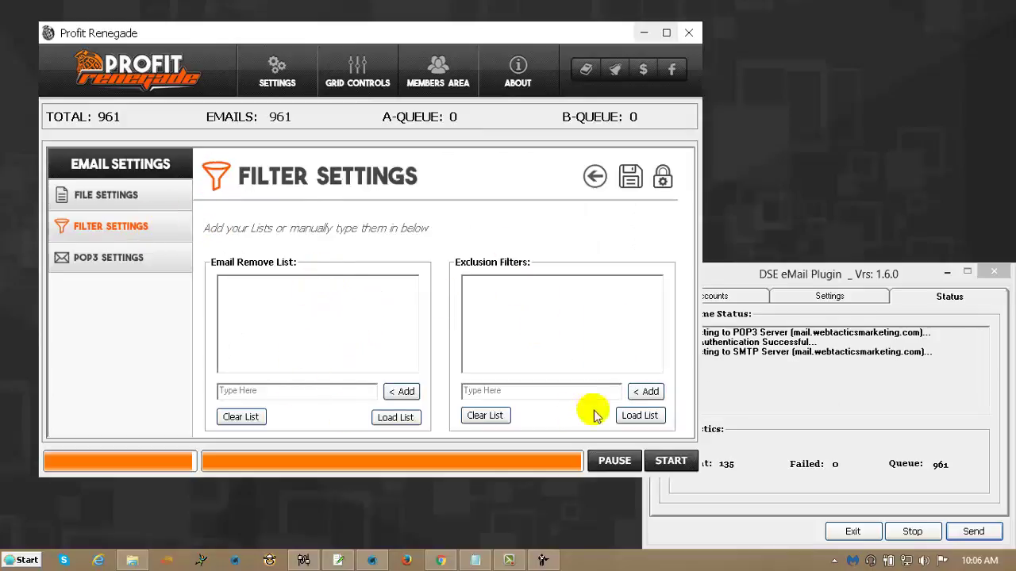
{"action": "left_click", "coordinate": [557, 393]}
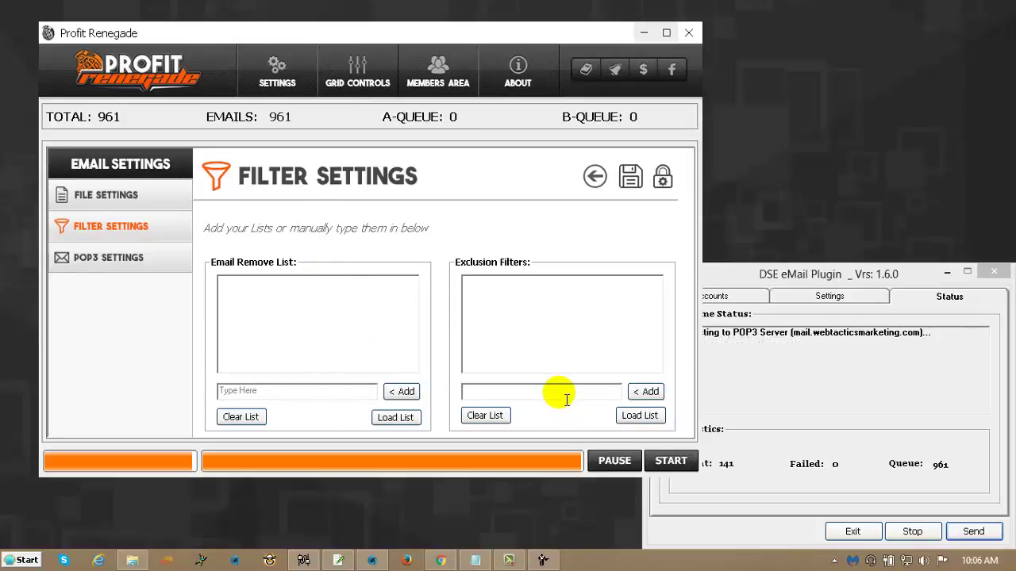
{"action": "type", "text": "@aol"}
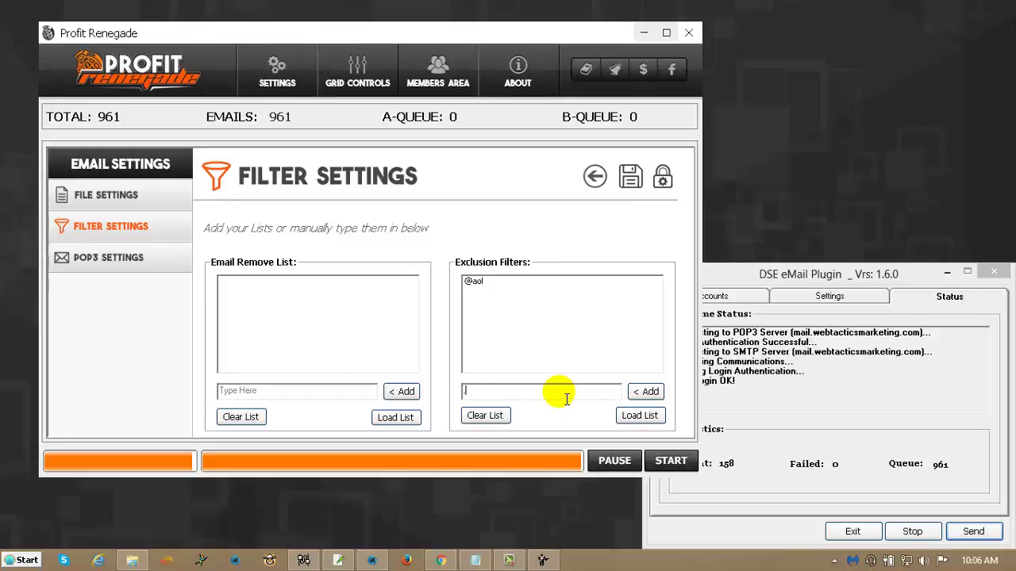
{"action": "type", "text": ".gove"}
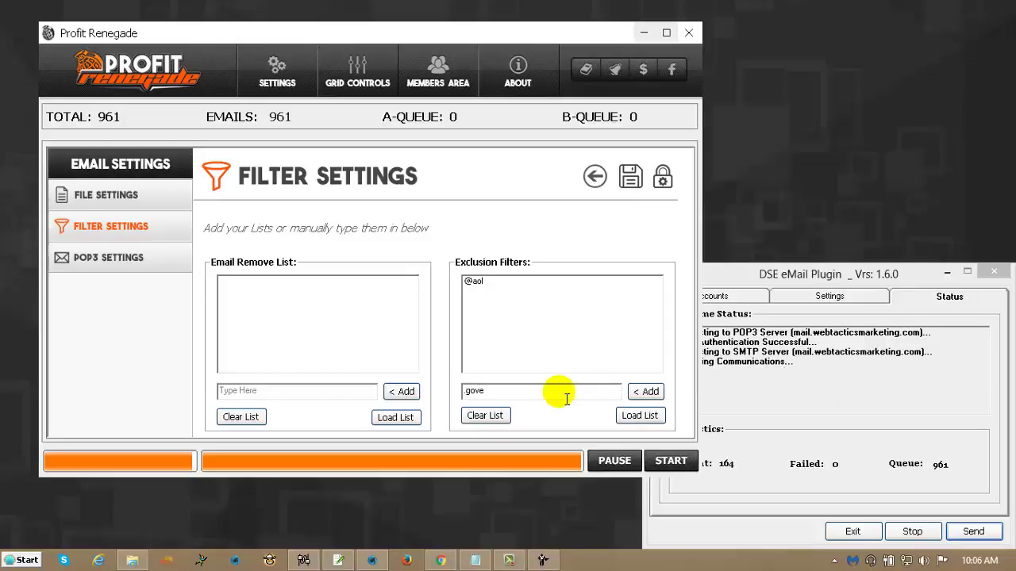
{"action": "key", "text": "Return"}
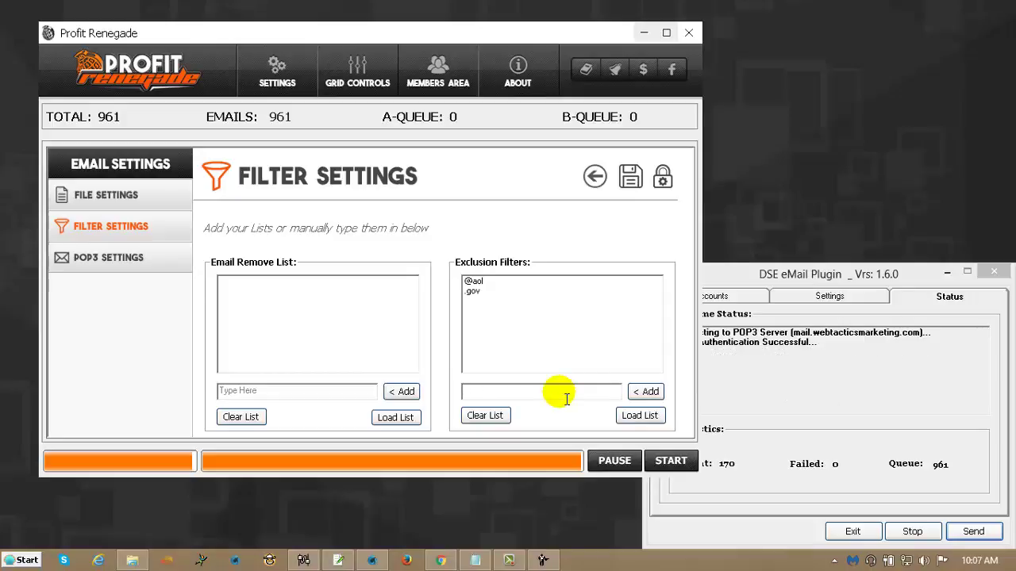
{"action": "type", "text": "bob"}
{"action": "key", "text": "Return"}
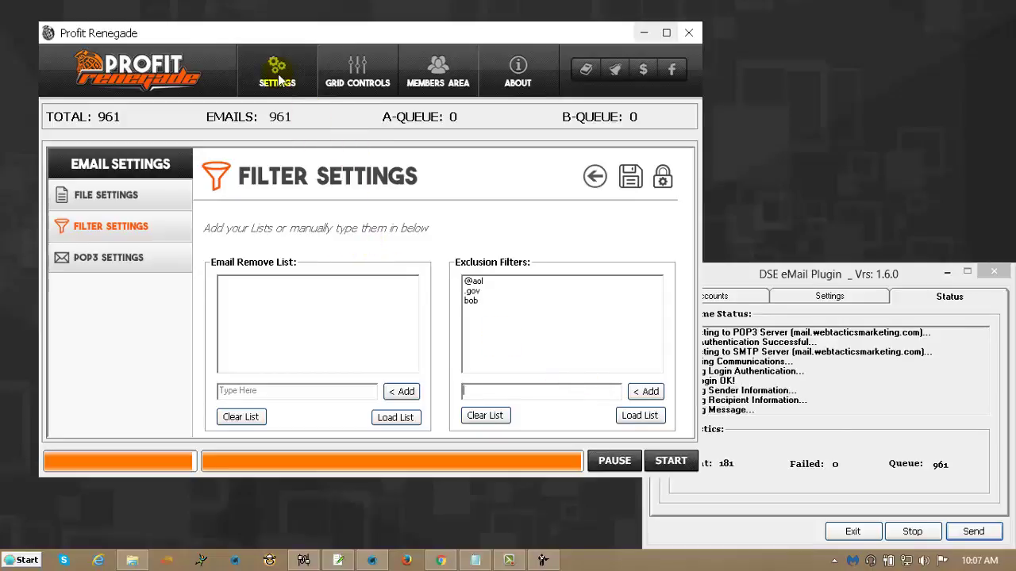
{"action": "left_click", "coordinate": [595, 177]}
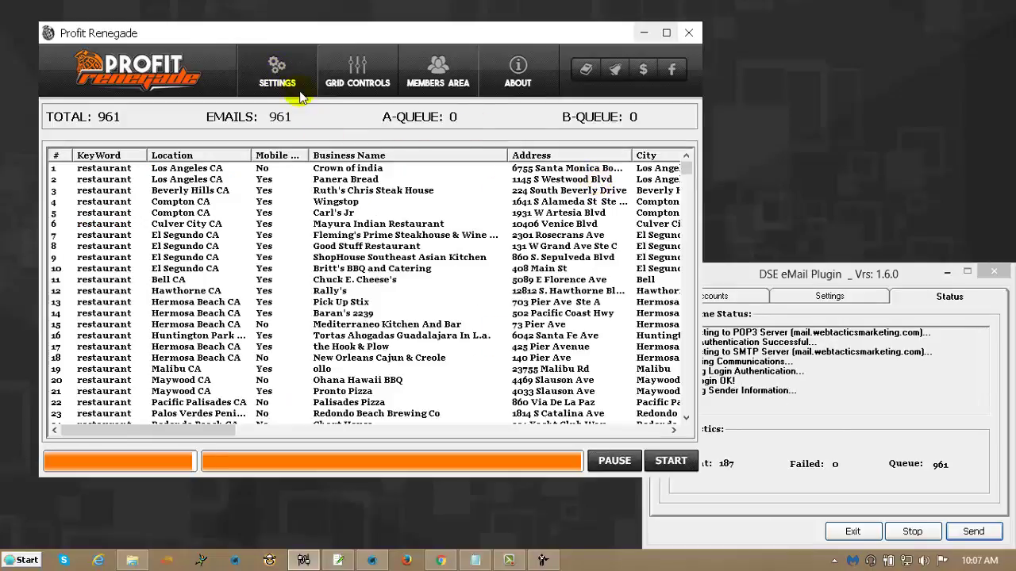
Step: Run the email filters on the grid and bring the email column into view
{"action": "left_click", "coordinate": [298, 83]}
{"action": "mouse_move", "coordinate": [295, 196]}
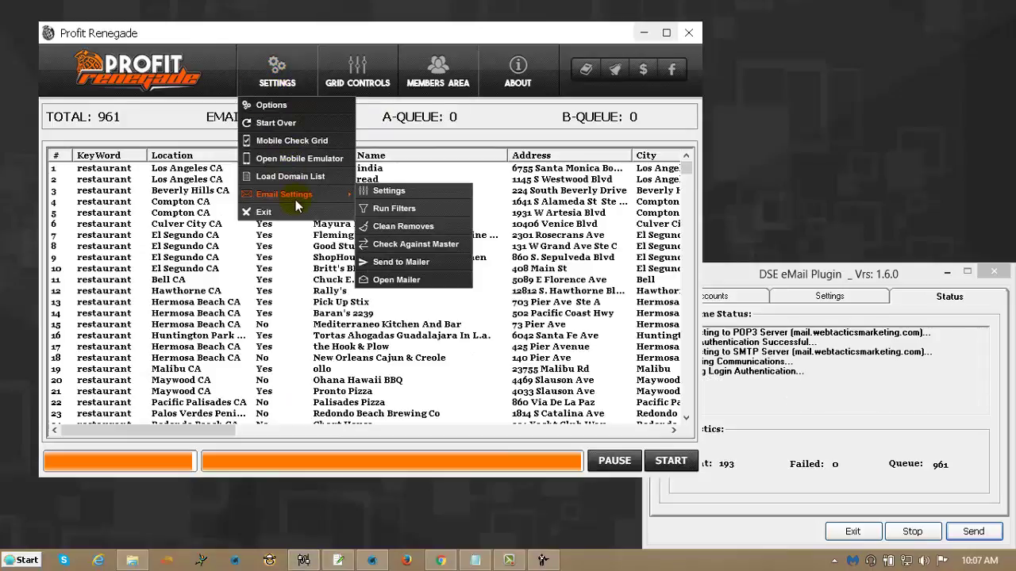
{"action": "left_click", "coordinate": [377, 208]}
{"action": "left_click_drag", "start_coordinate": [215, 429], "coordinate": [368, 435]}
{"action": "left_click", "coordinate": [305, 95]}
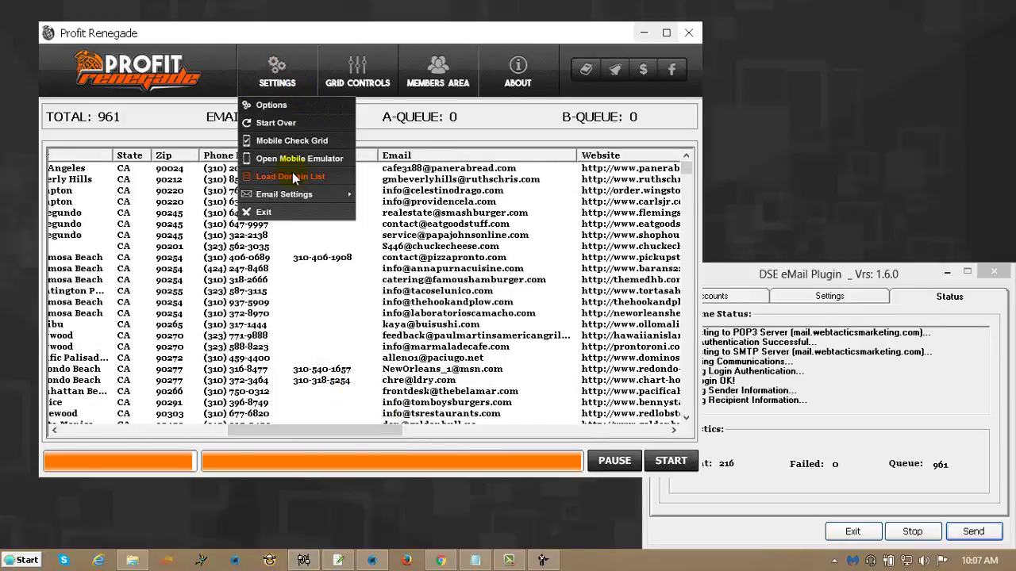
{"action": "mouse_move", "coordinate": [298, 197]}
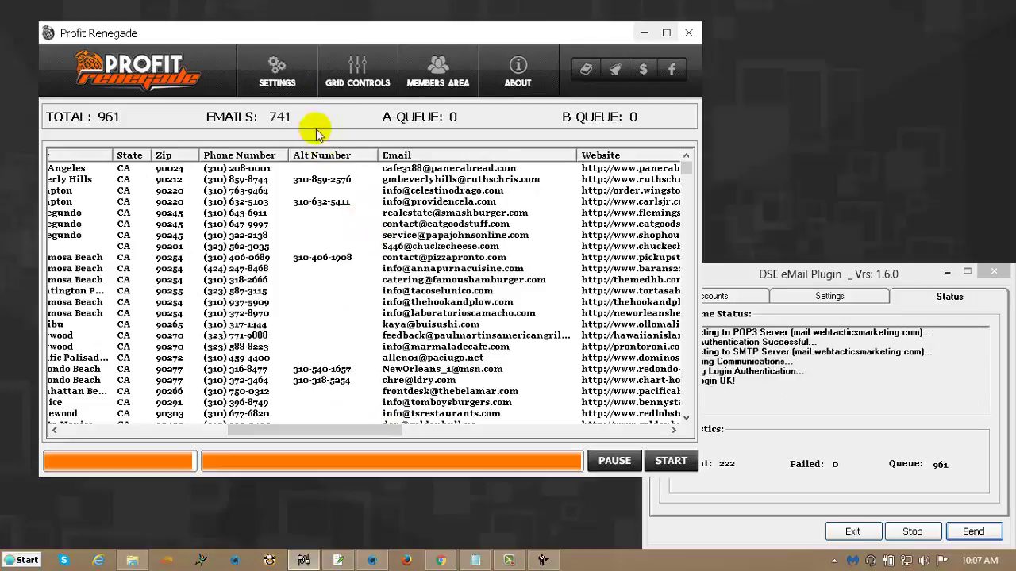
{"action": "mouse_move", "coordinate": [279, 93]}
{"action": "mouse_move", "coordinate": [333, 195]}
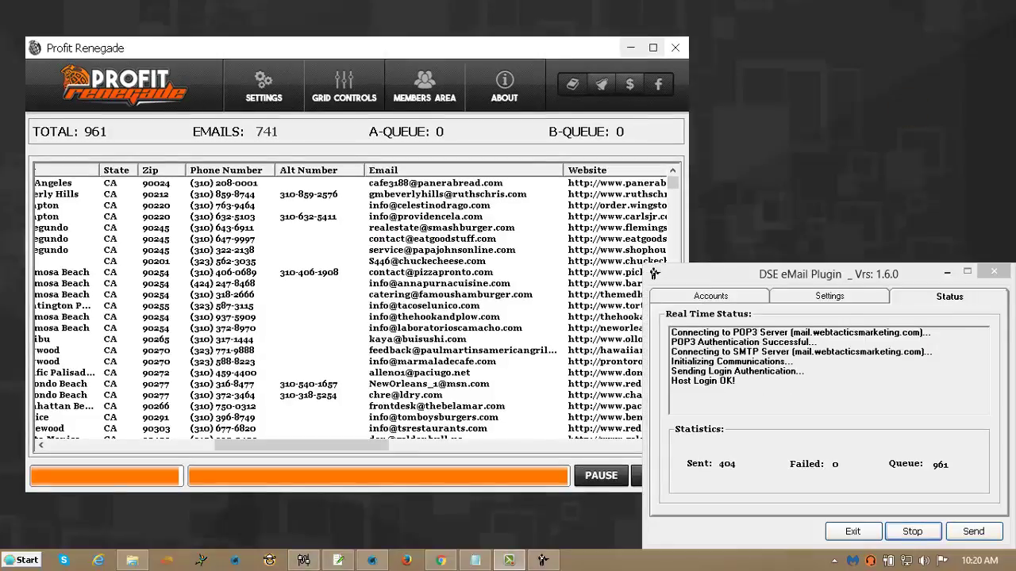
{"action": "left_click", "coordinate": [450, 49]}
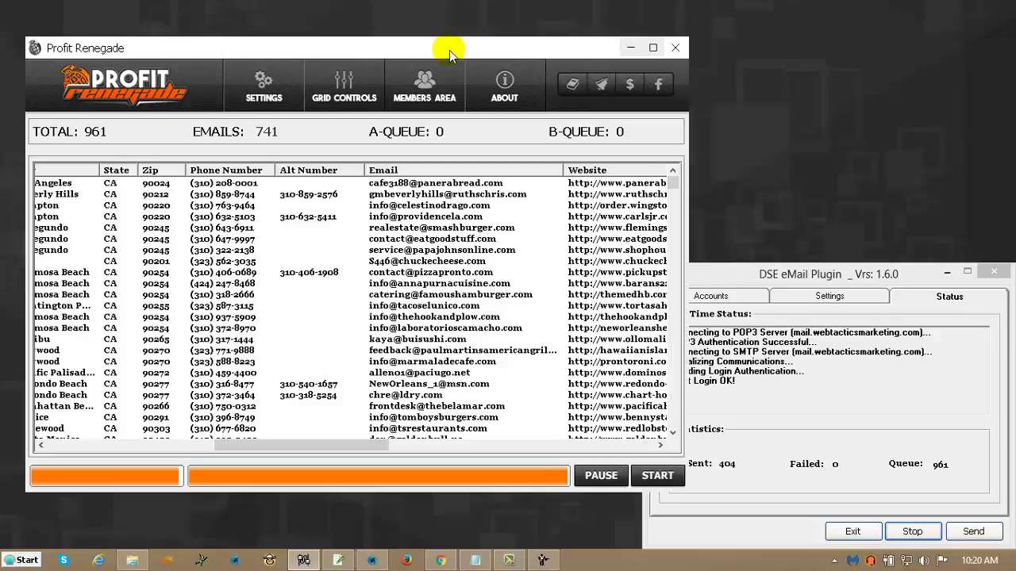
{"action": "left_click", "coordinate": [764, 274]}
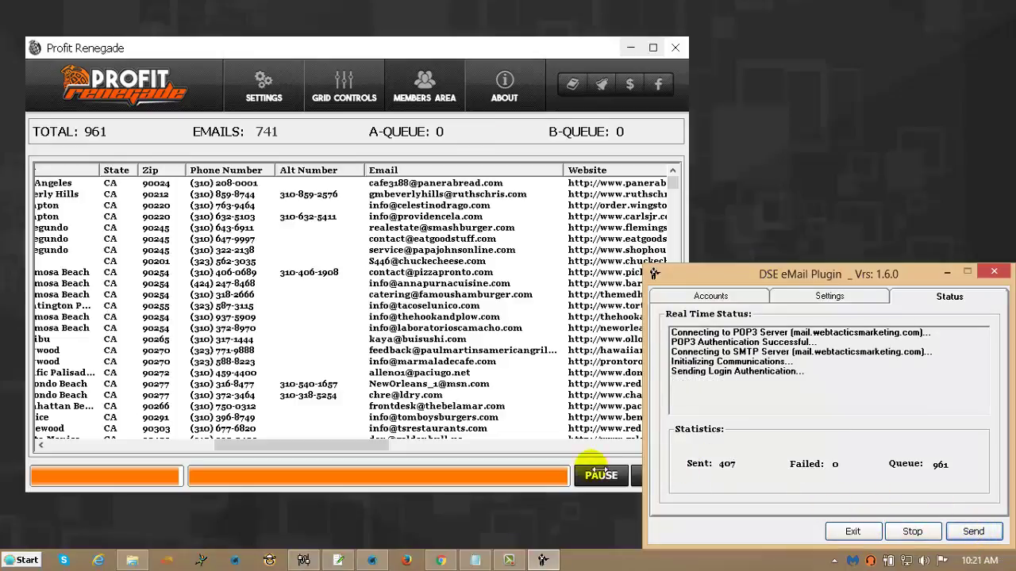
Step: Review the available email list commands for running filters, cleaning removes, checking against the master and opening the mailer
{"action": "left_click", "coordinate": [264, 94]}
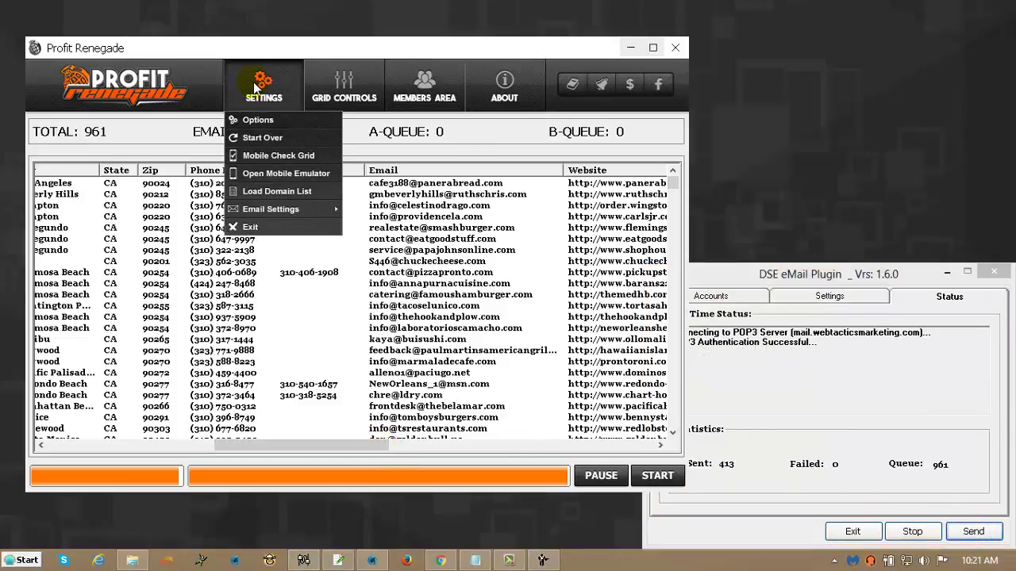
{"action": "mouse_move", "coordinate": [267, 207]}
{"action": "left_click", "coordinate": [362, 199]}
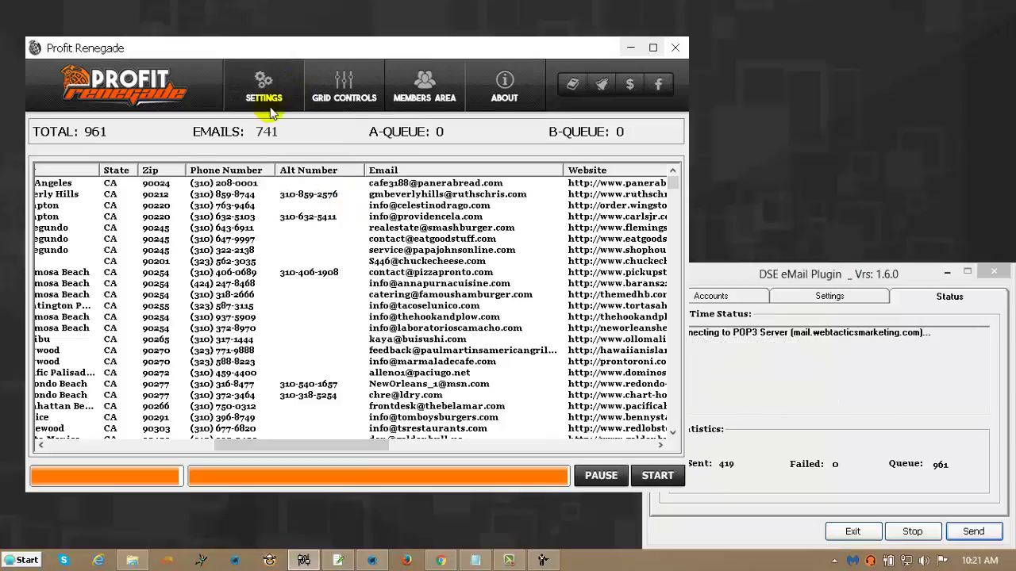
{"action": "left_click", "coordinate": [267, 102]}
{"action": "left_click", "coordinate": [365, 208]}
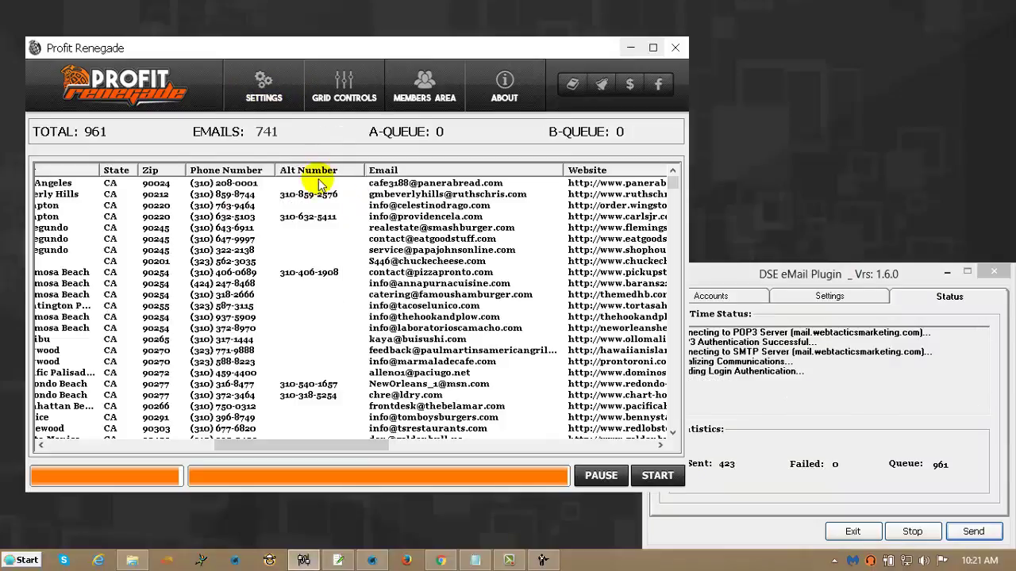
{"action": "left_click", "coordinate": [263, 91]}
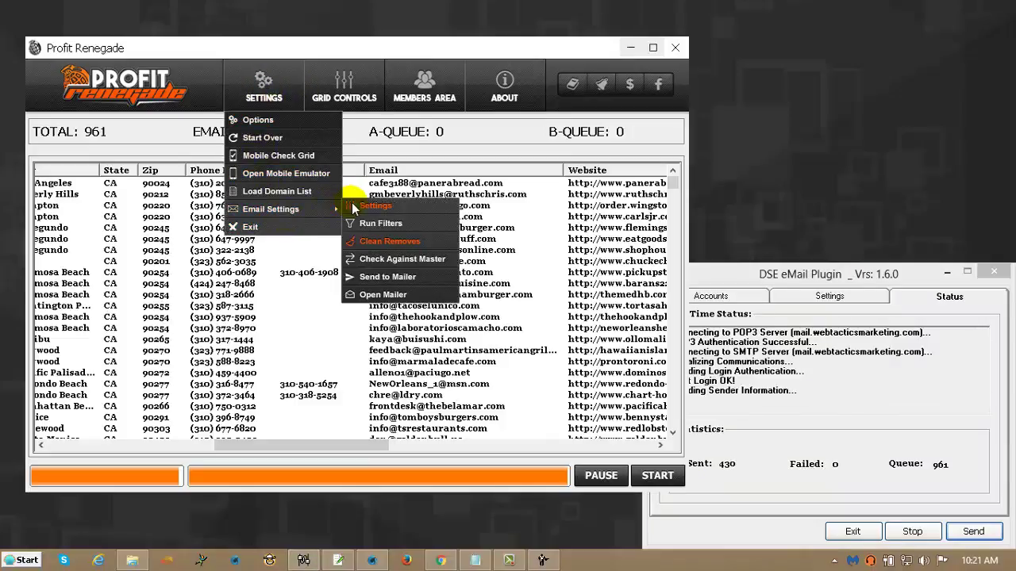
{"action": "left_click", "coordinate": [373, 222]}
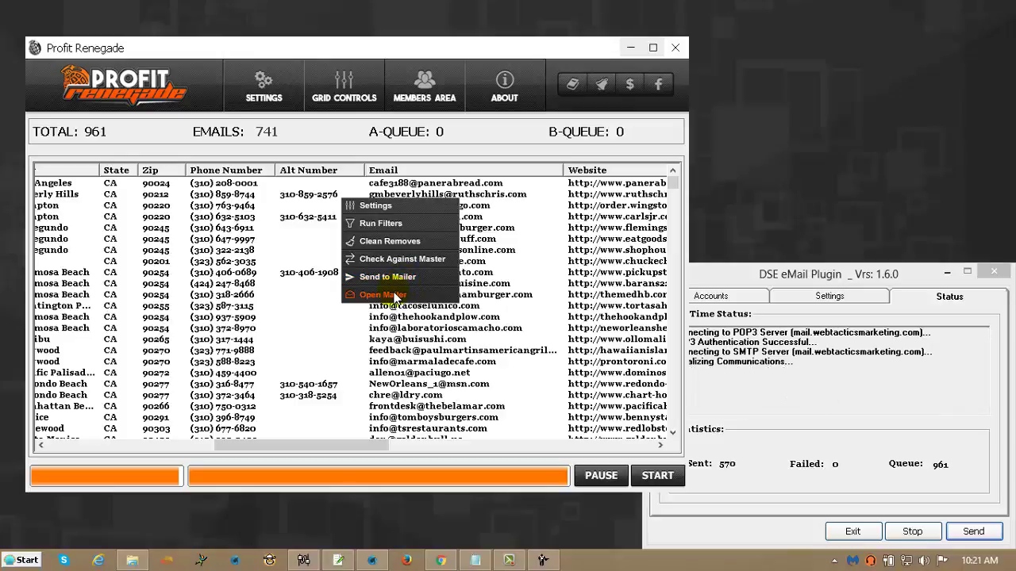
{"action": "left_click", "coordinate": [395, 295]}
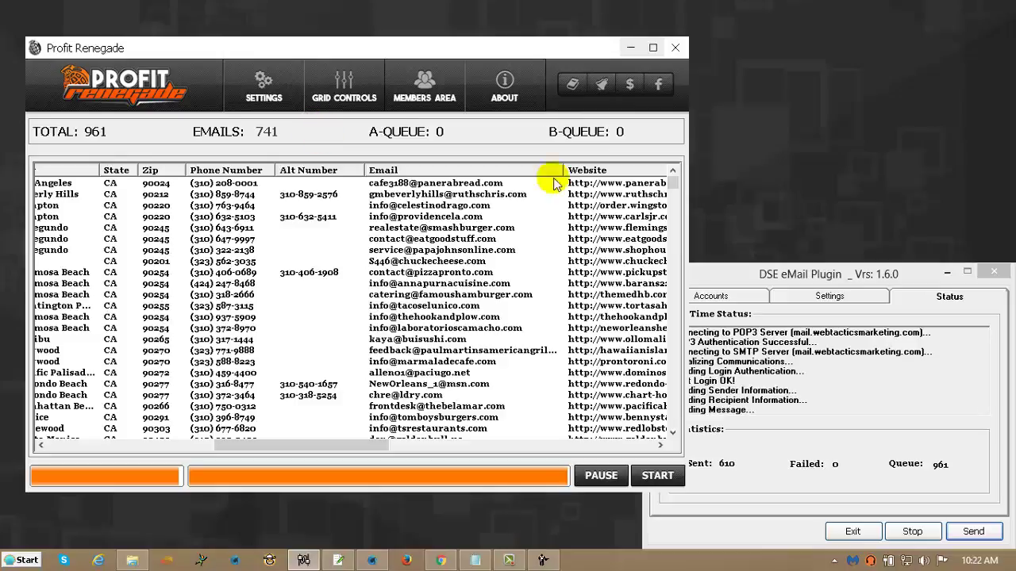
Step: Look over the mailer's accounts and settings, and return to its real-time sending status
{"action": "left_click", "coordinate": [827, 274]}
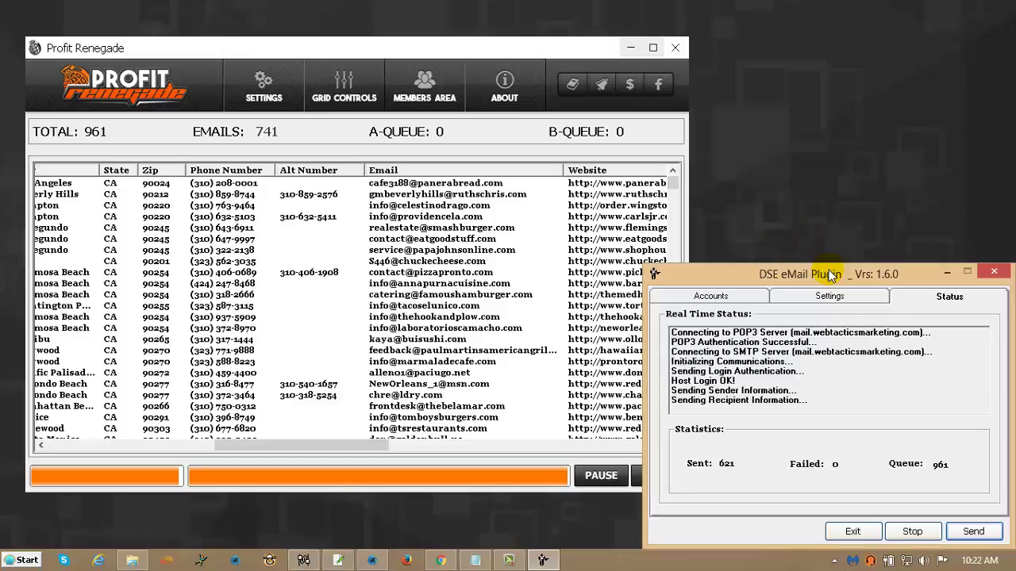
{"action": "left_click", "coordinate": [746, 296]}
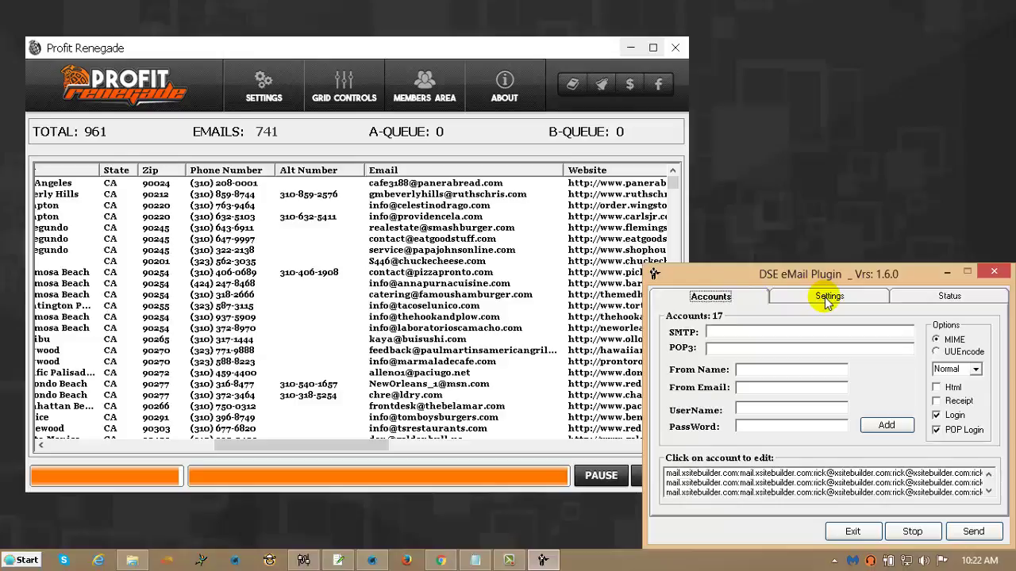
{"action": "left_click", "coordinate": [826, 296]}
{"action": "left_click", "coordinate": [959, 299]}
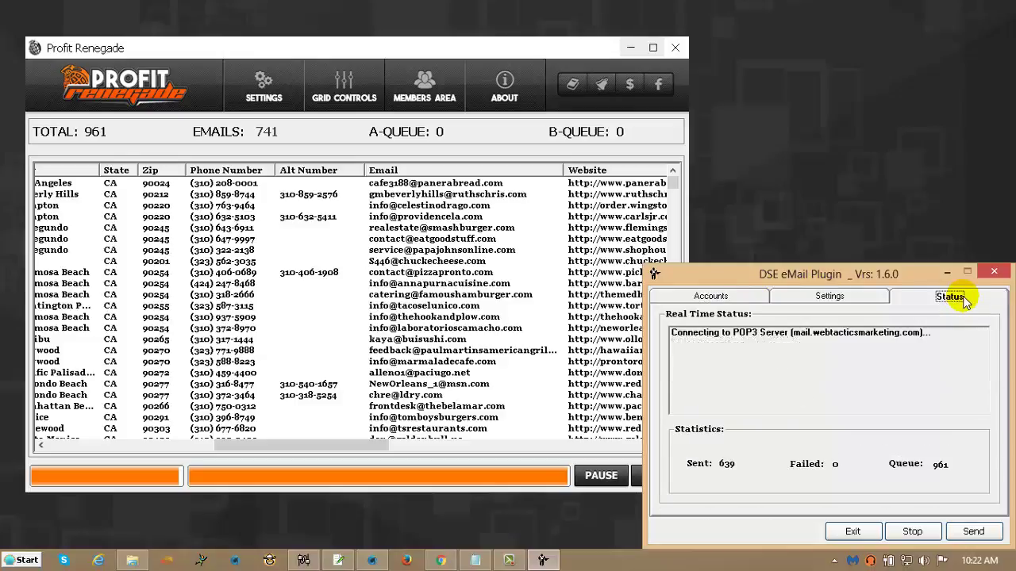